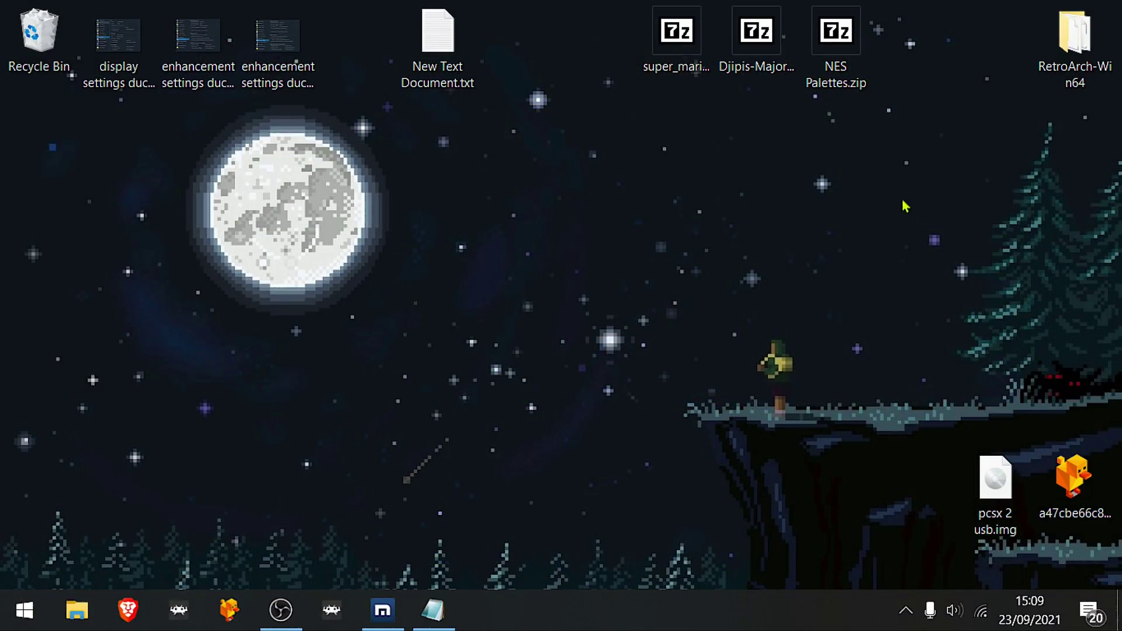
Create a folder named Mupen64plus inside the system folder of RetroArch-Win64
left_click(1077, 32)
double_click(1077, 32)
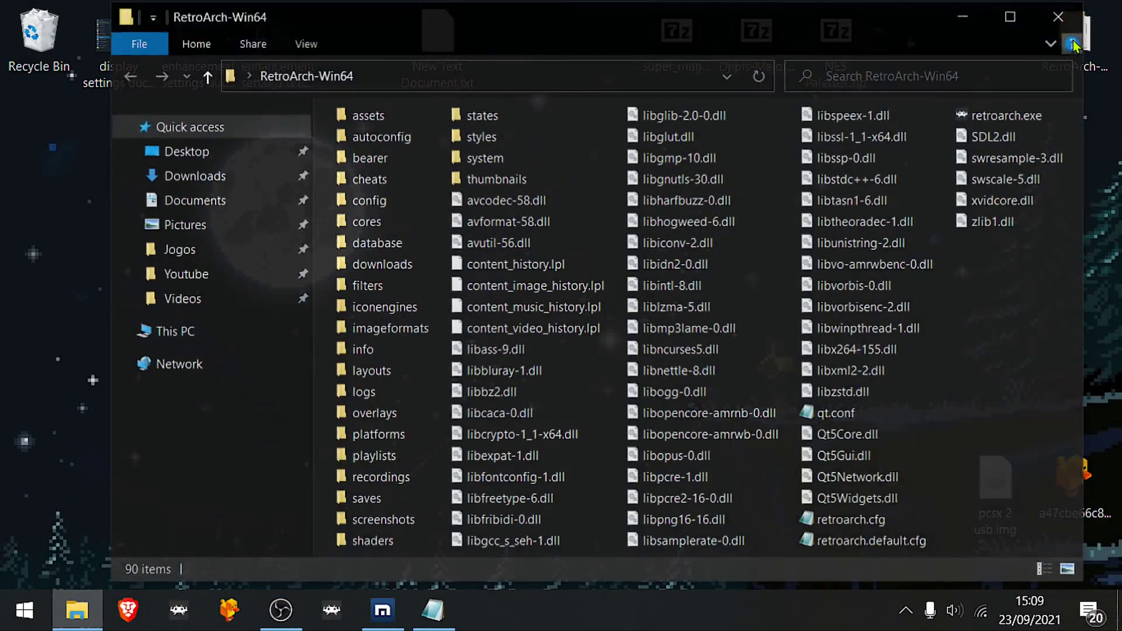
double_click(499, 167)
right_click(410, 229)
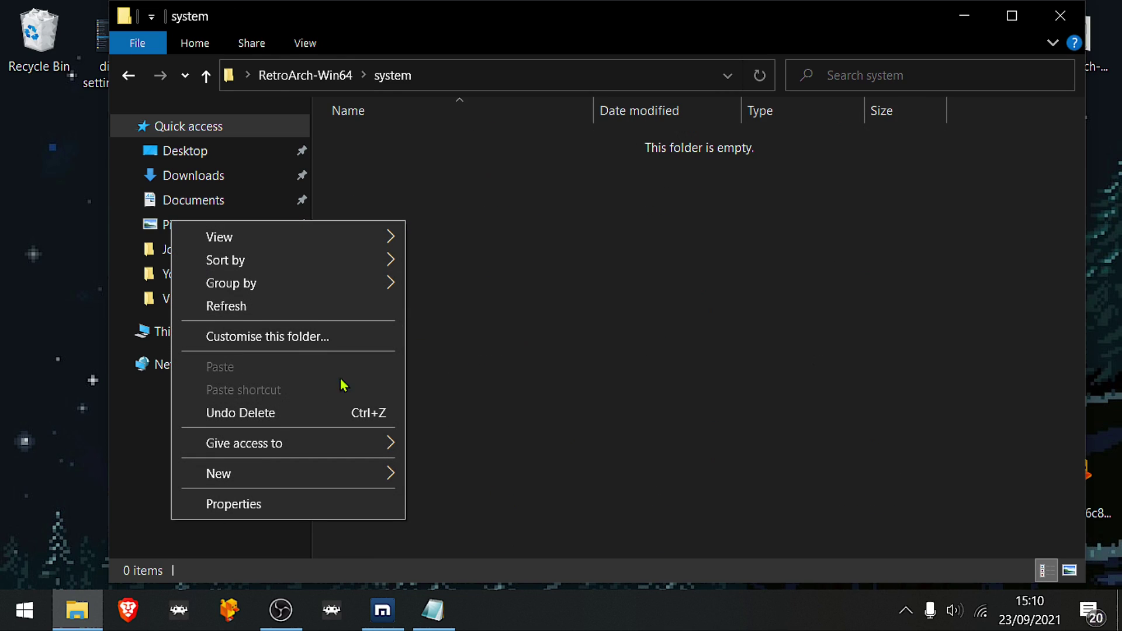
mouse_move(326, 476)
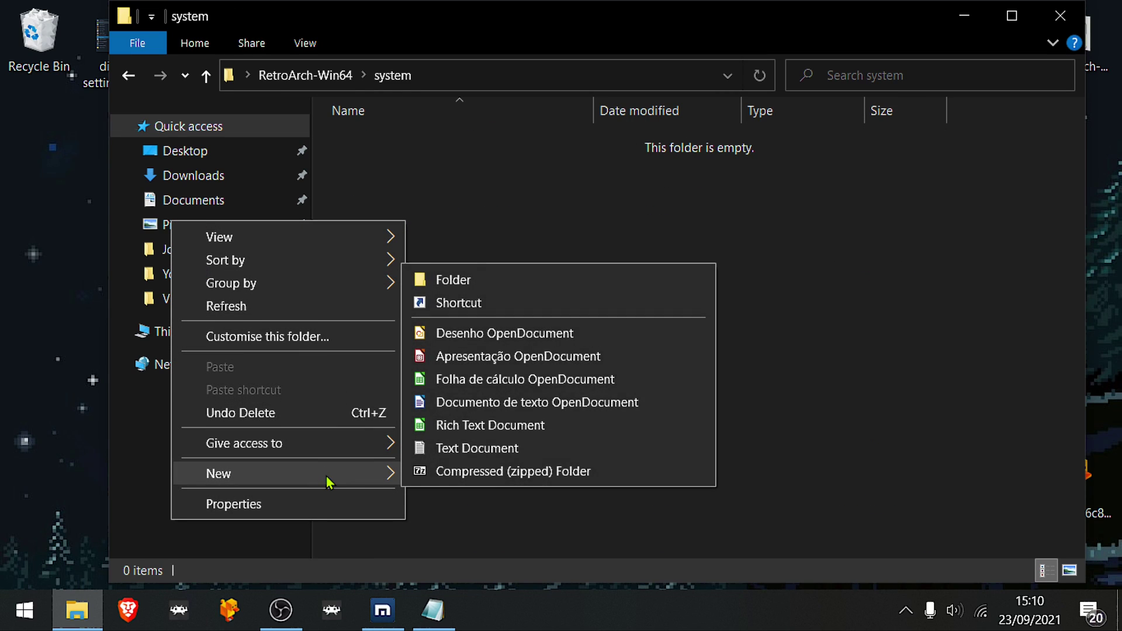
left_click(501, 282)
type("Mupen64plus")
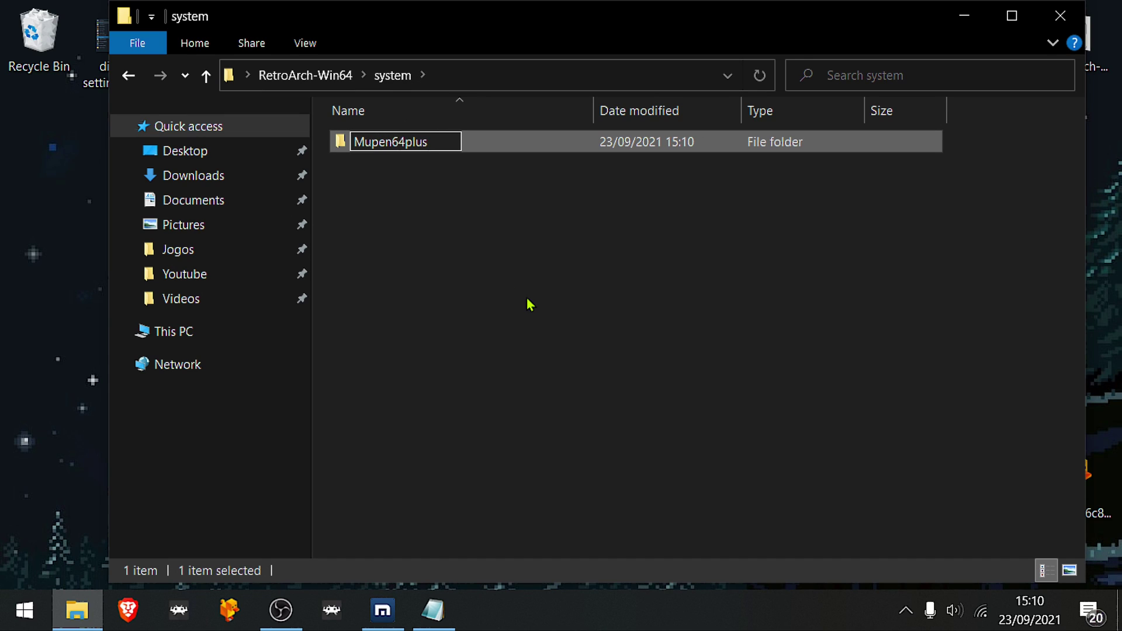
left_click(529, 304)
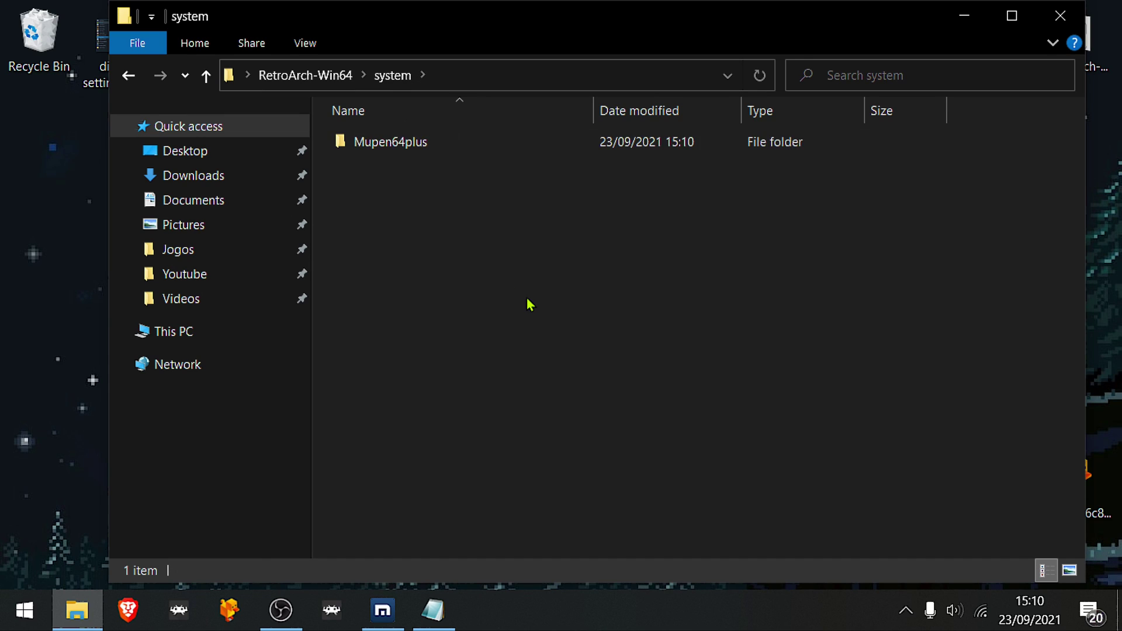
Create a subfolder named cache inside the Mupen64plus folder
double_click(404, 146)
right_click(407, 258)
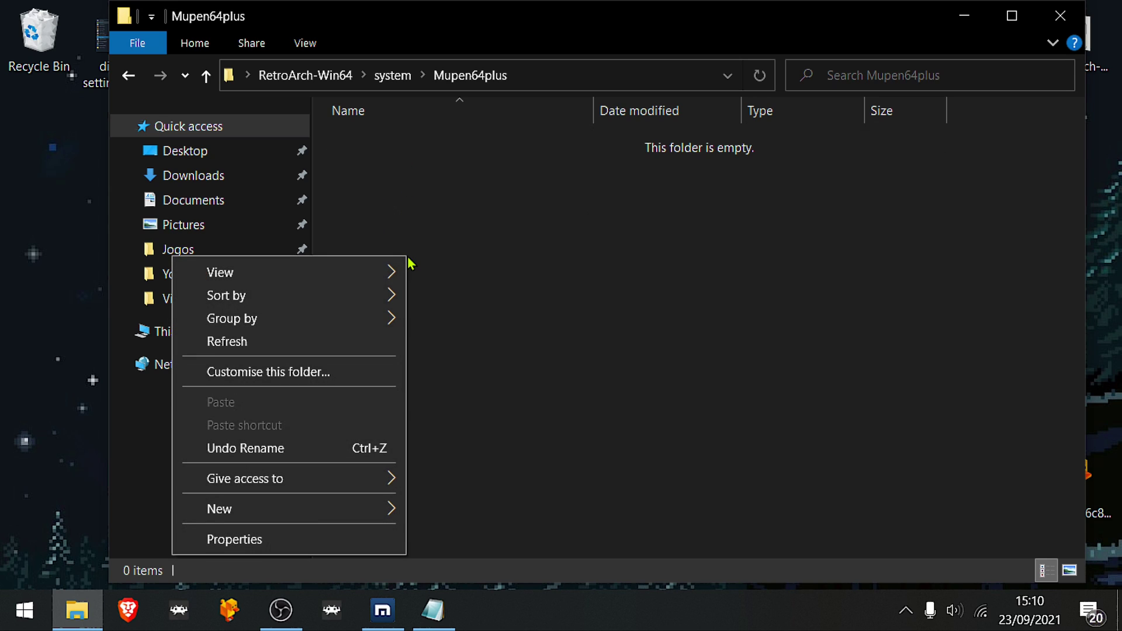
mouse_move(291, 510)
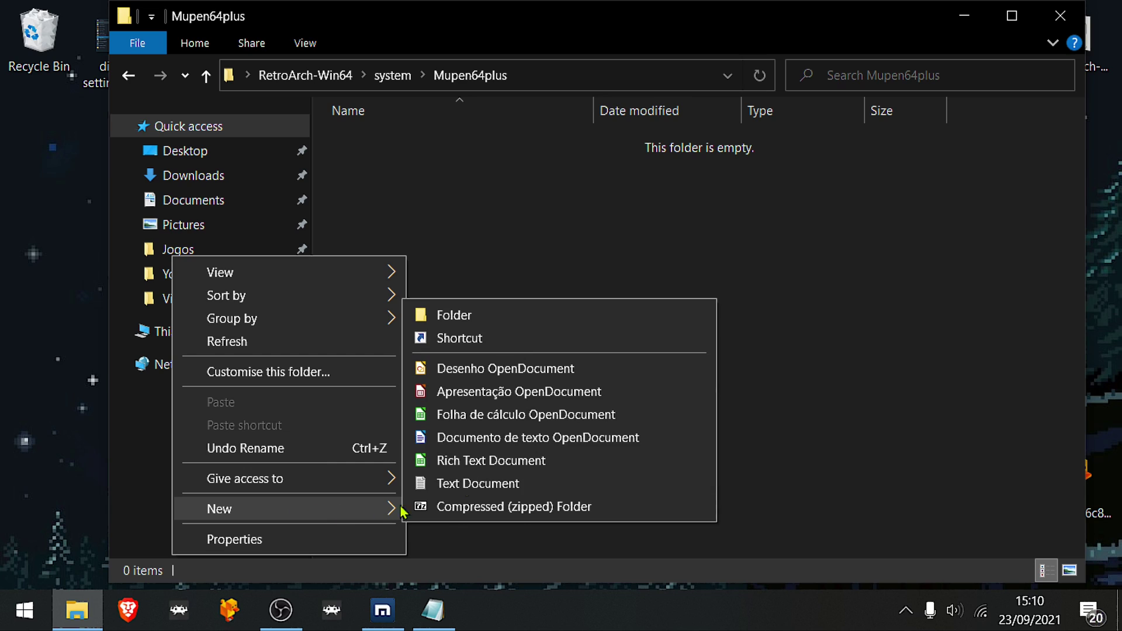
left_click(518, 314)
type("cache")
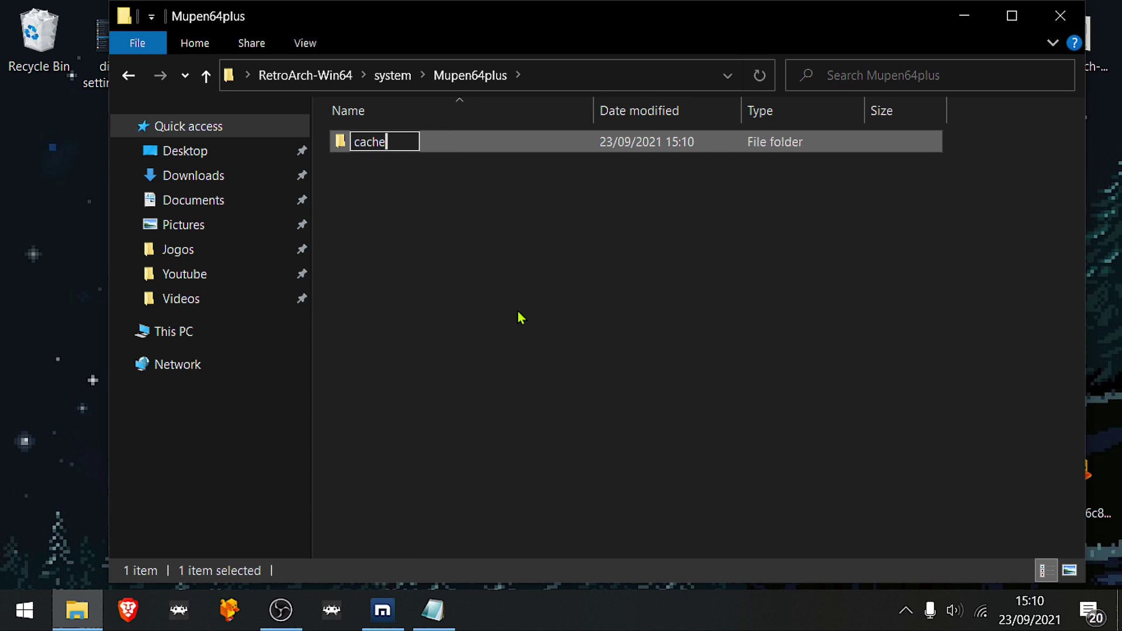
left_click(482, 298)
Add a second subfolder named hires_texture alongside the cache folder
right_click(476, 292)
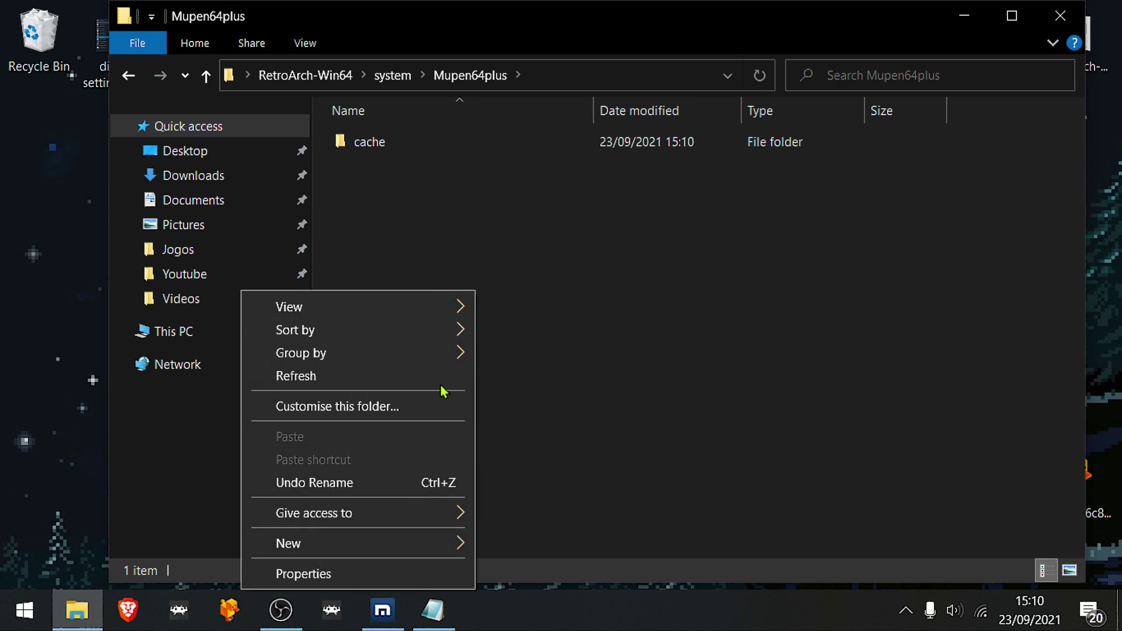
mouse_move(387, 549)
left_click(534, 354)
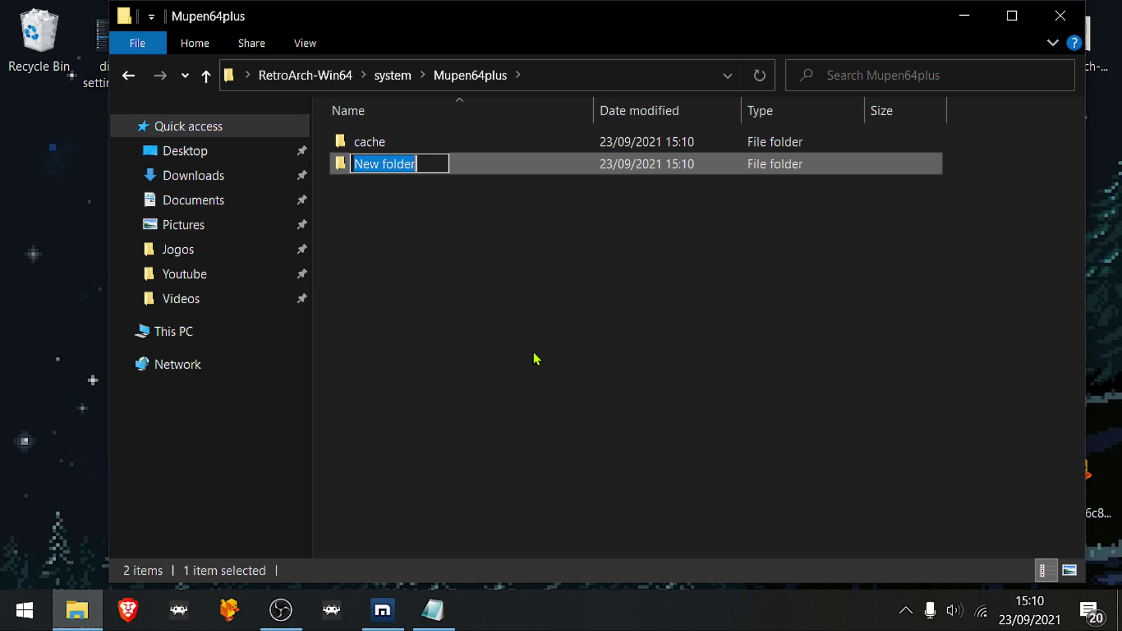
type("hires_texture")
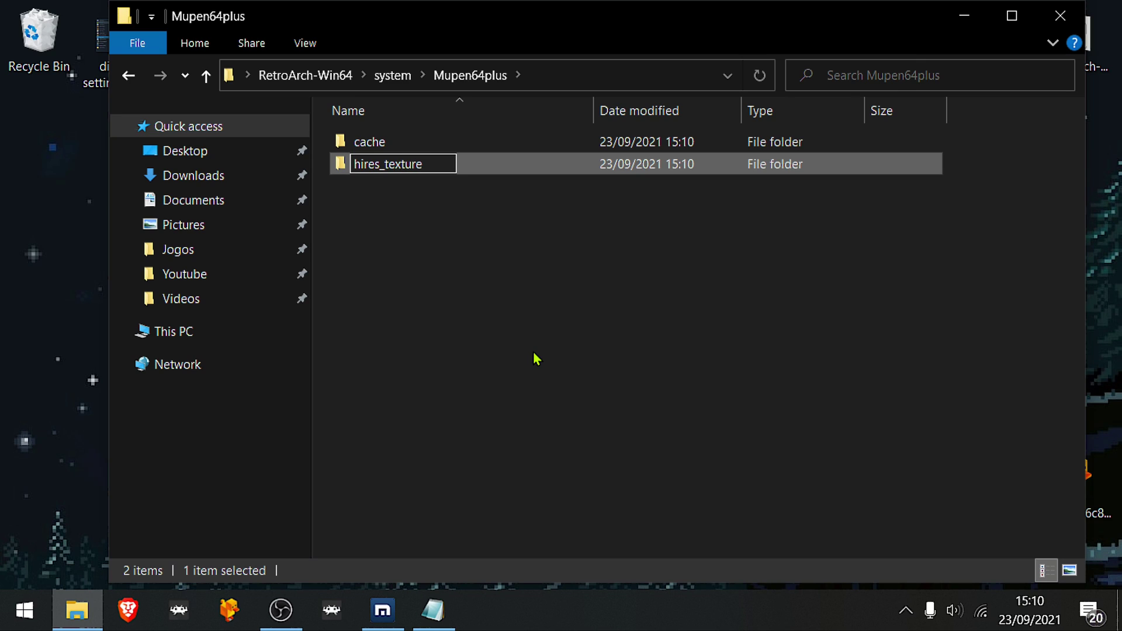
left_click(536, 358)
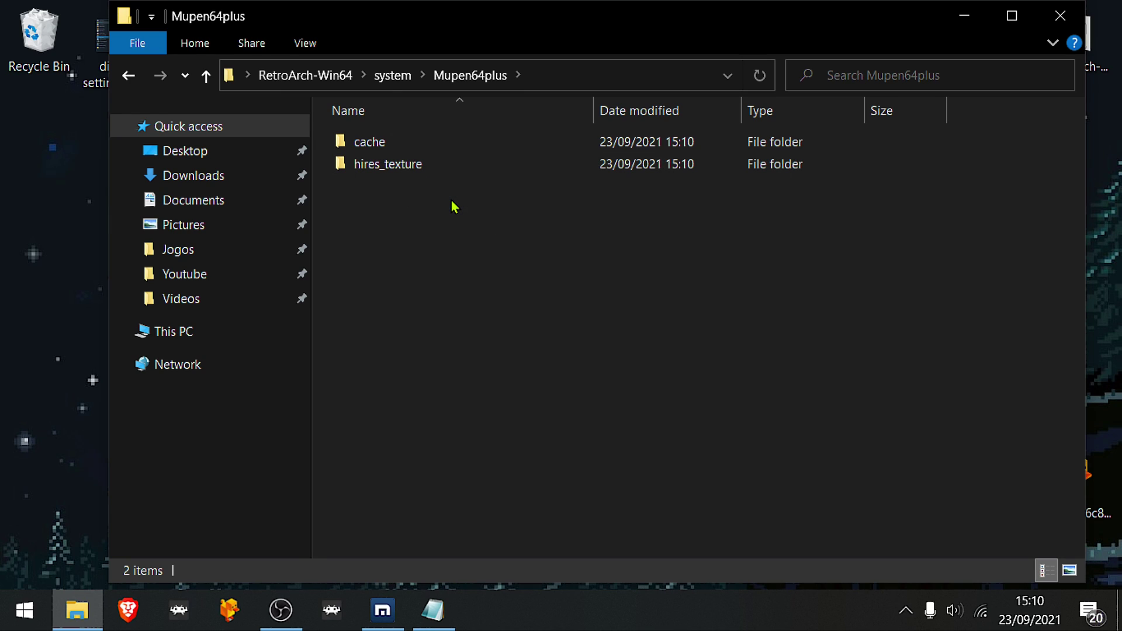
Open the cache folder and look over the Djipi 2016 3DS Style Majora's Mask texture pack page in the browser
left_click_drag(612, 22, 605, 37)
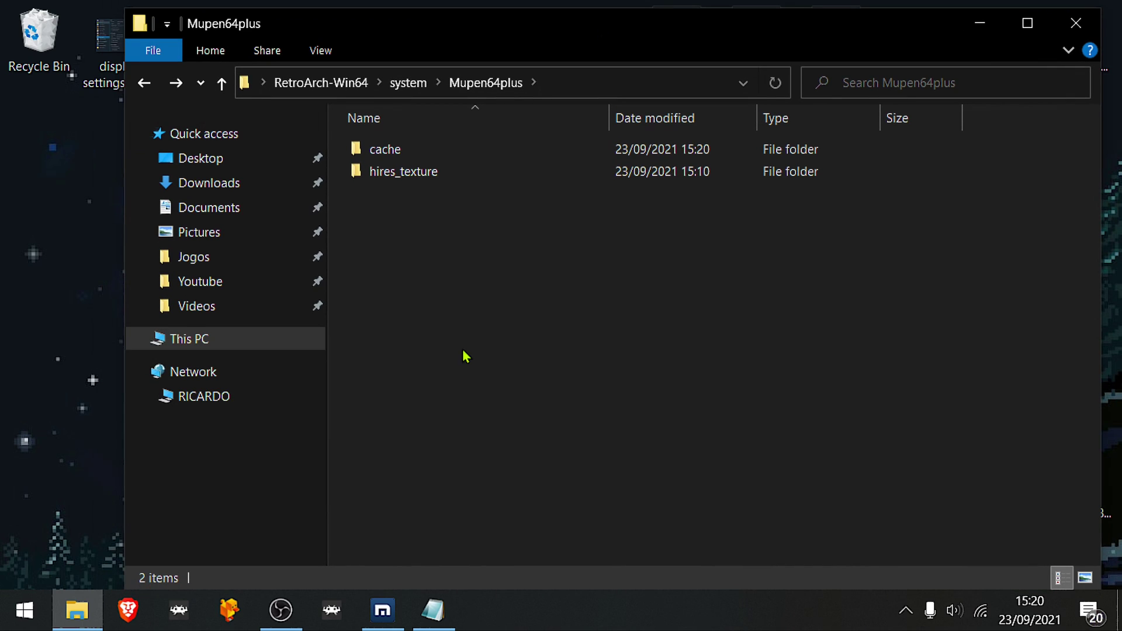
double_click(419, 150)
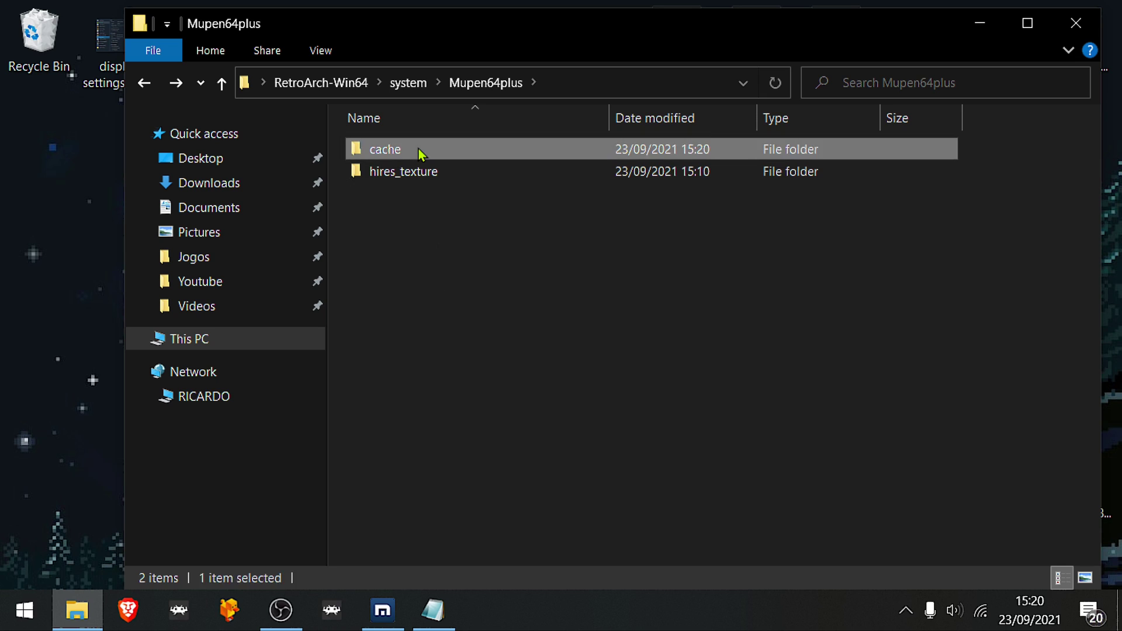
left_click(382, 610)
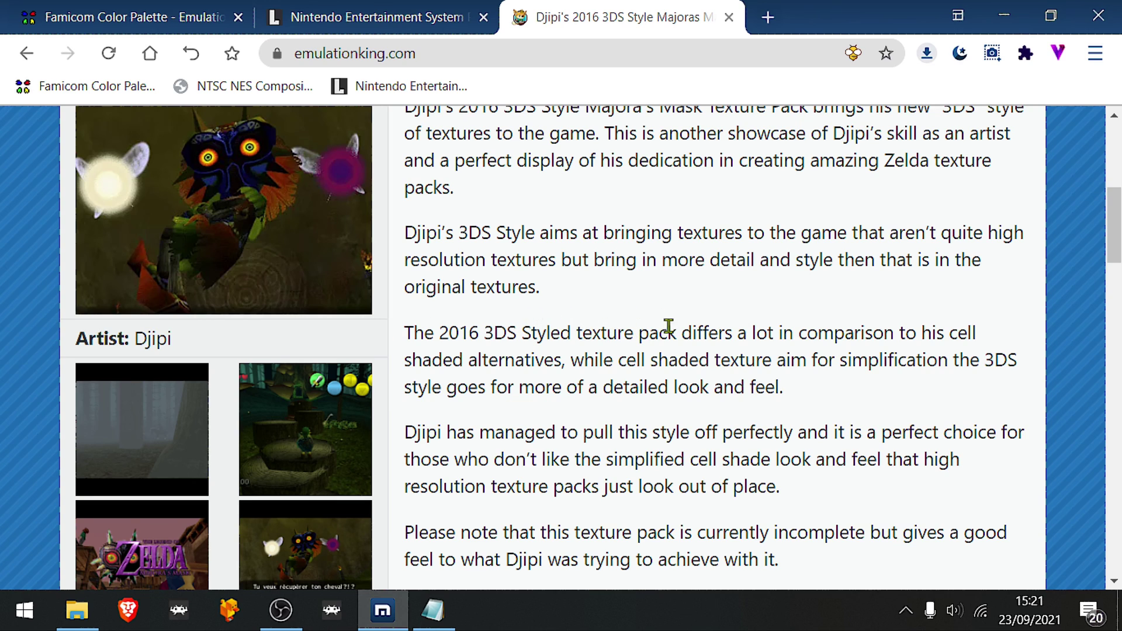
scroll(668, 327, "down", 3)
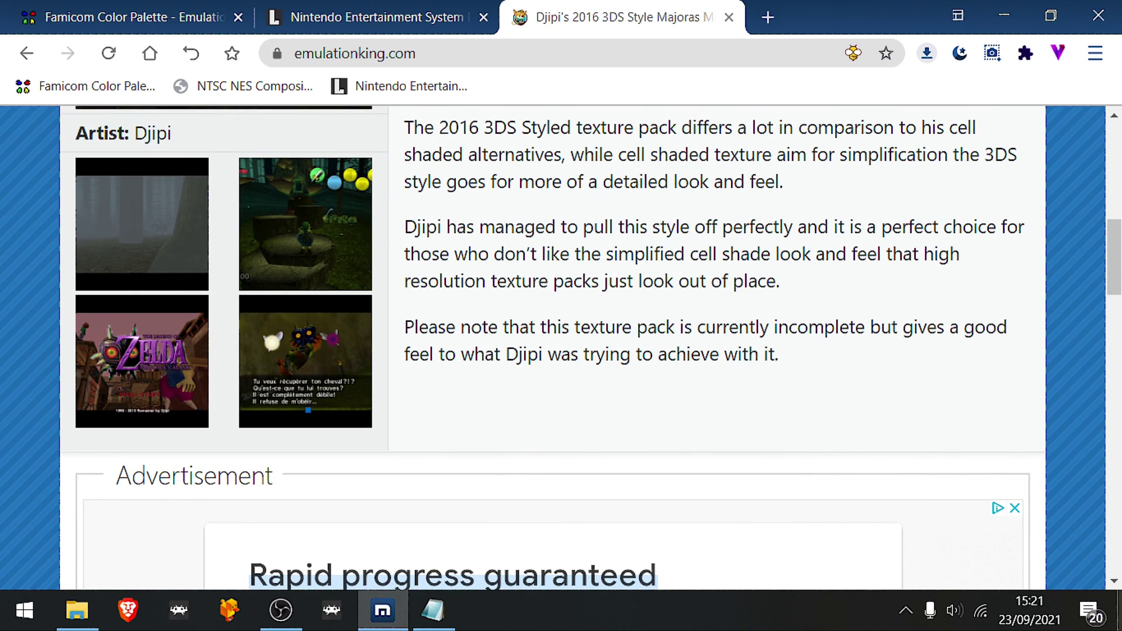
left_click(1120, 610)
Extract ZELDA MAJORA'S MASK_HIRESTEXTURES.htc from the Djipis-Majoras-Mask-3DS-2016 archive on the desktop into the Mupen64plus cache folder
double_click(755, 44)
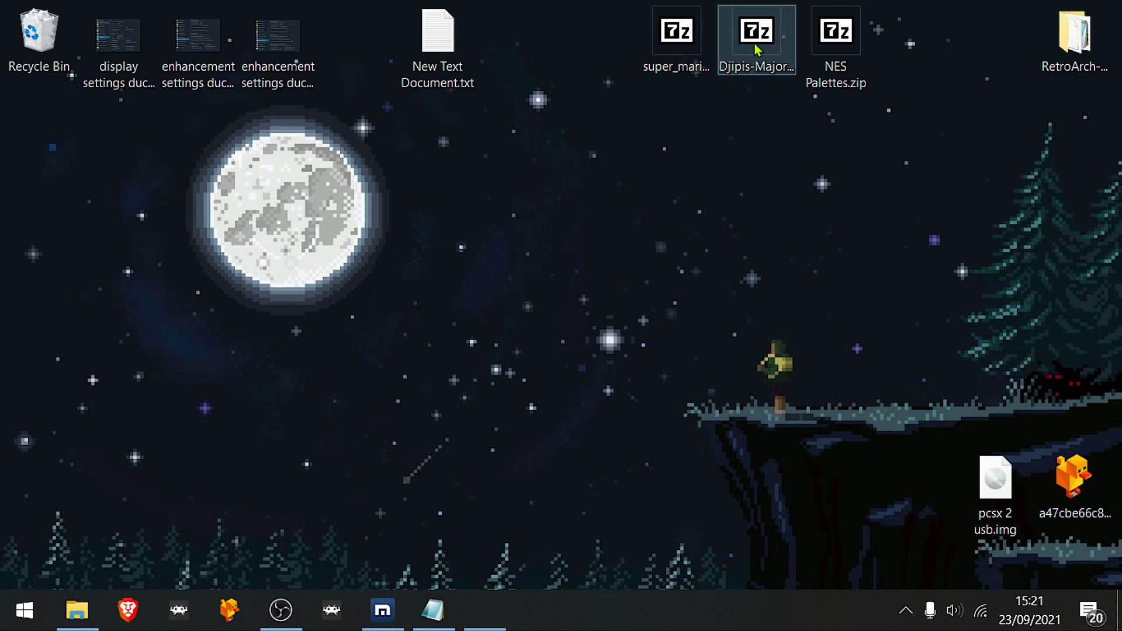
left_click_drag(360, 259, 315, 359)
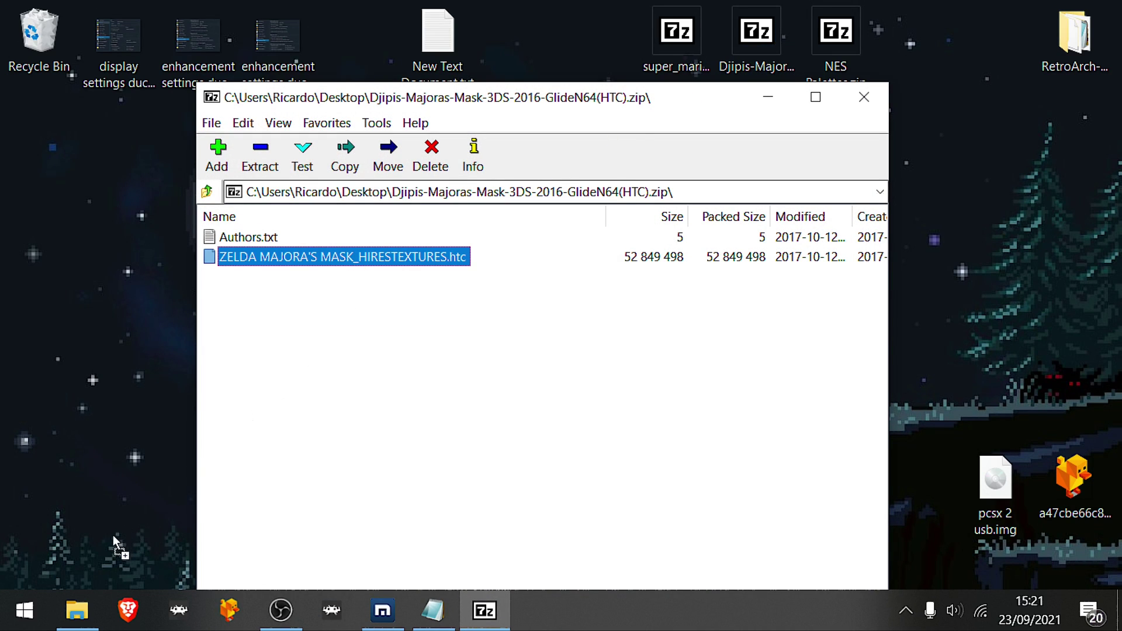
left_click_drag(116, 542, 440, 357)
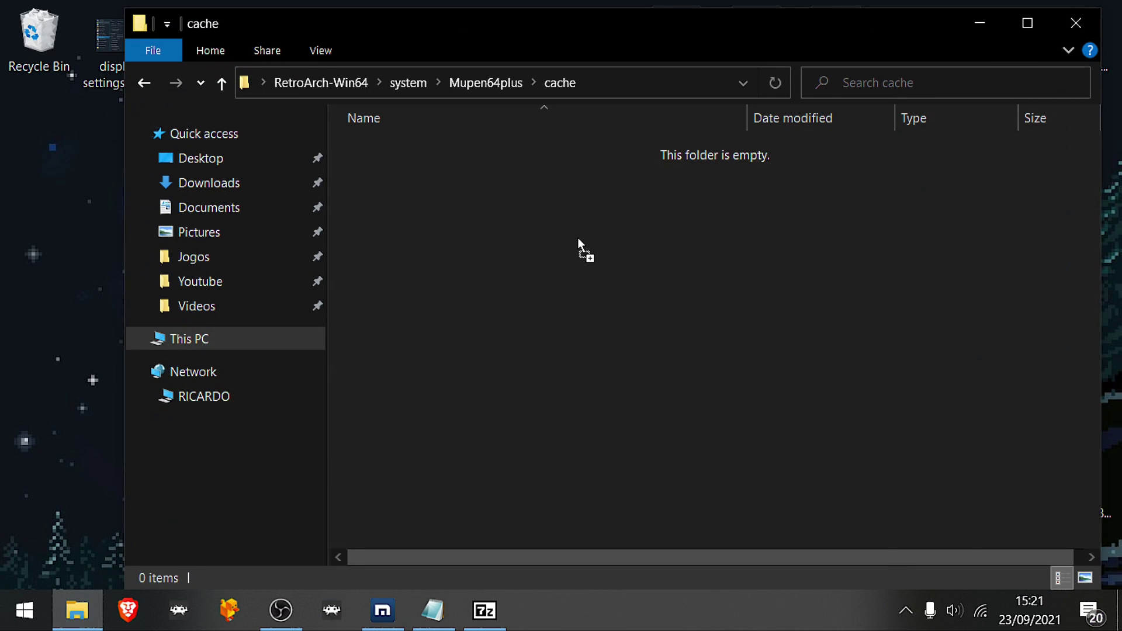
left_click_drag(578, 240, 581, 246)
left_click(543, 327)
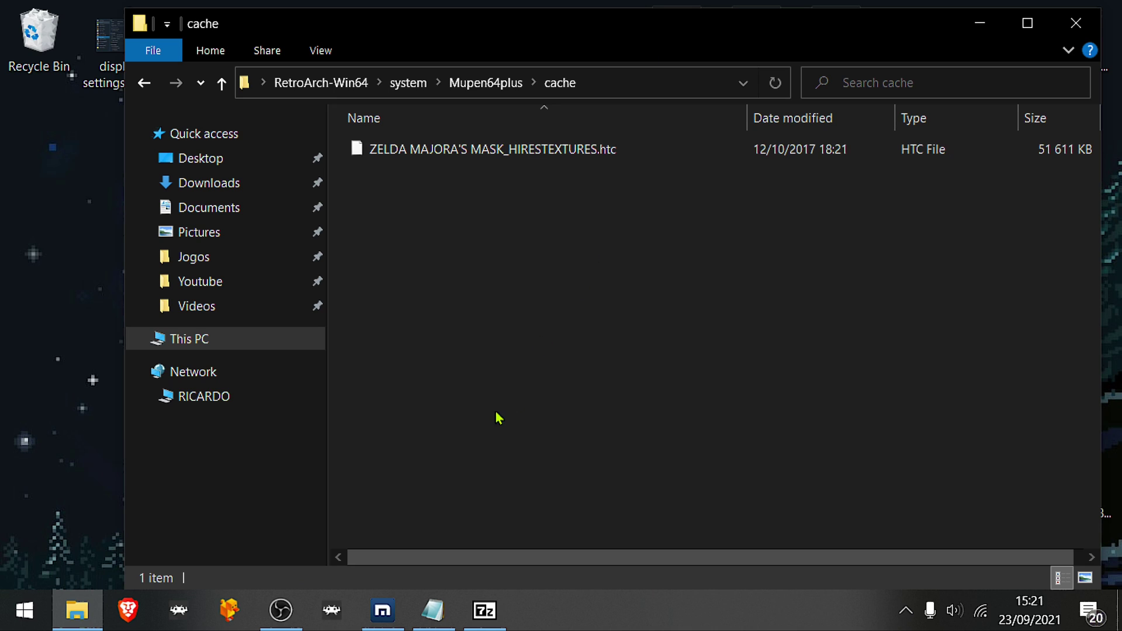
Launch RetroArch and run Legend of Zelda, The - Majora's Mask (USA) from the history with Mupen64Plus-Next
left_click(332, 614)
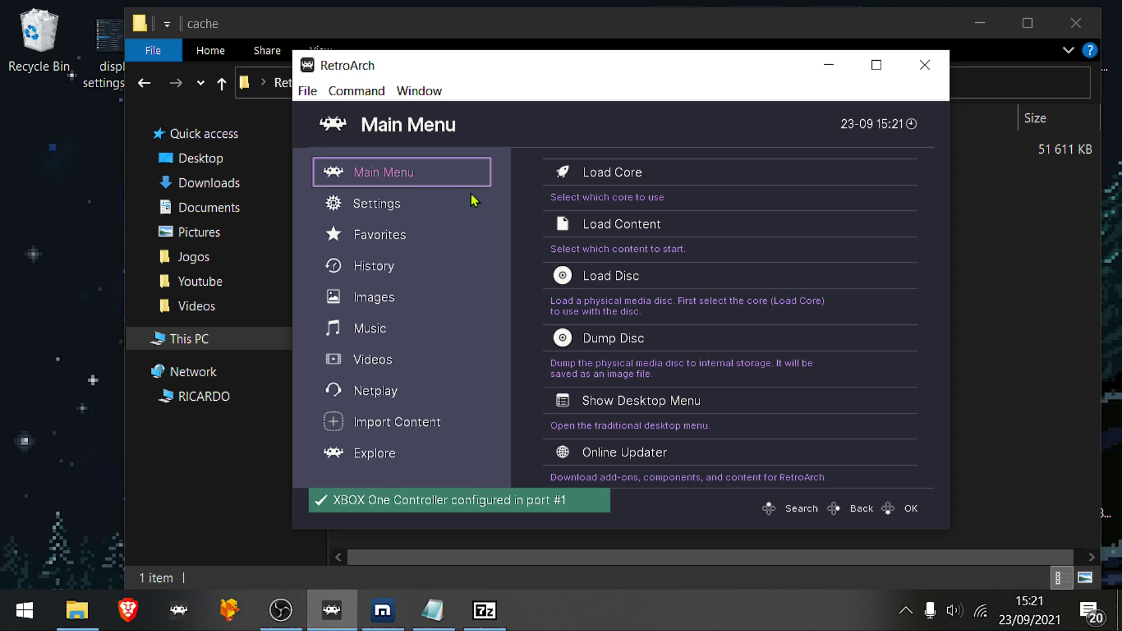
scroll(456, 253, "down", 3)
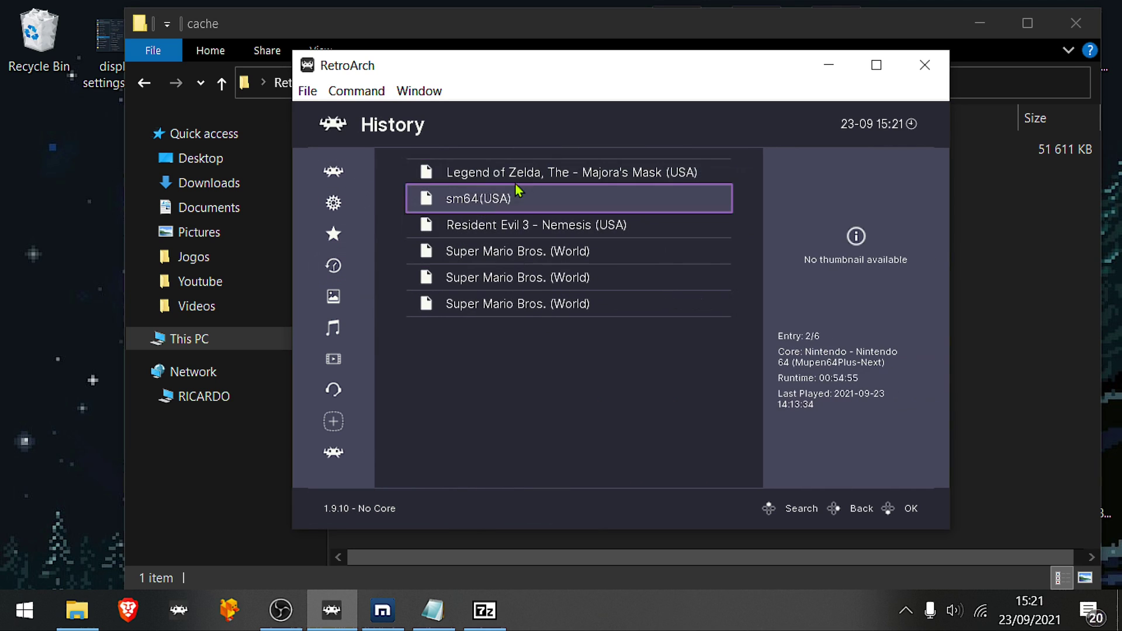
left_click(630, 173)
left_click(630, 173)
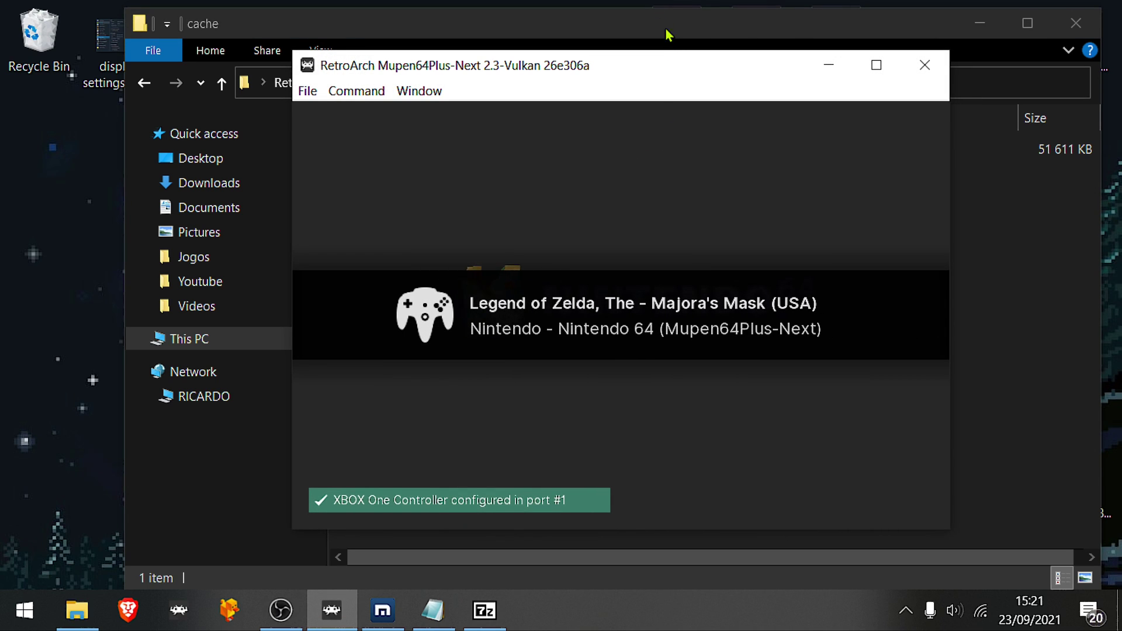
Bring up the Quick Menu of the running game and open its core Options
key("F1")
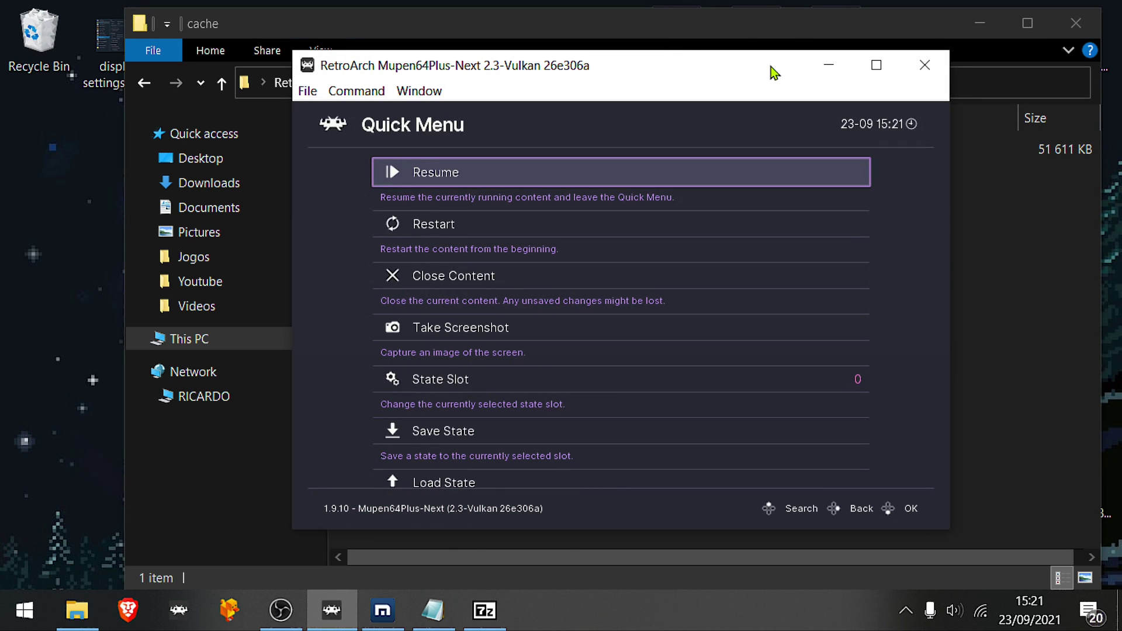
key("Down")
key("Down")
key("Down")
key("Down")
key("Down")
key("Down")
key("Down")
key("Down")
key("Down")
key("Down")
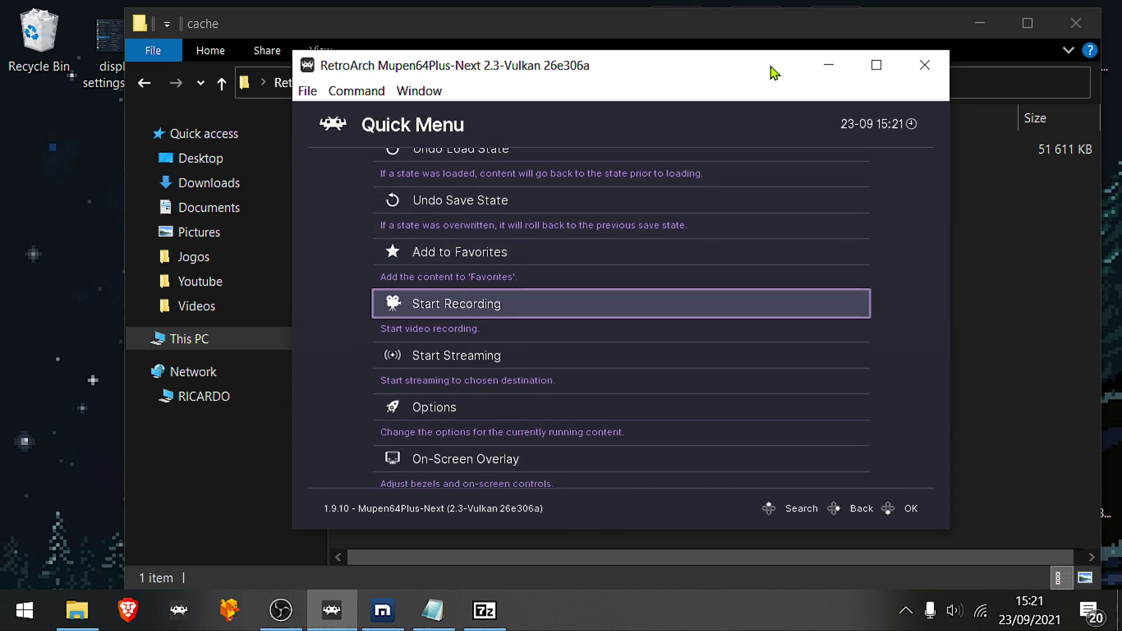
key("Down")
key("Down")
key("Return")
Check which RDP Plugin is selected in the core options
key("Down")
key("Down")
key("Down")
key("Down")
key("Down")
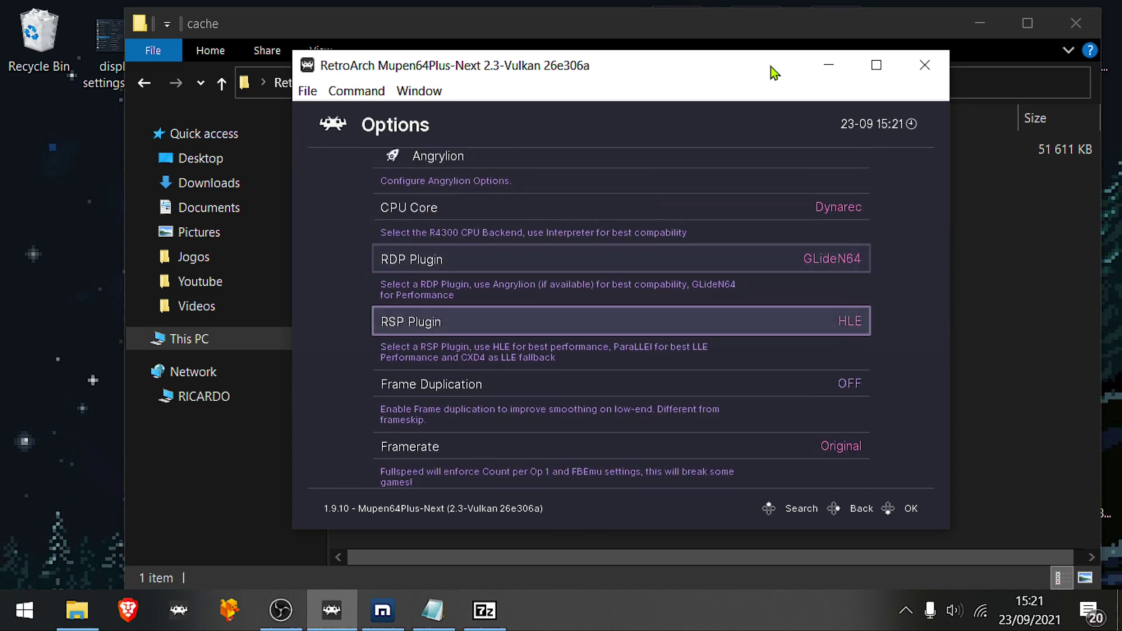
key("Up")
key("Up")
key("Up")
key("Up")
key("Up")
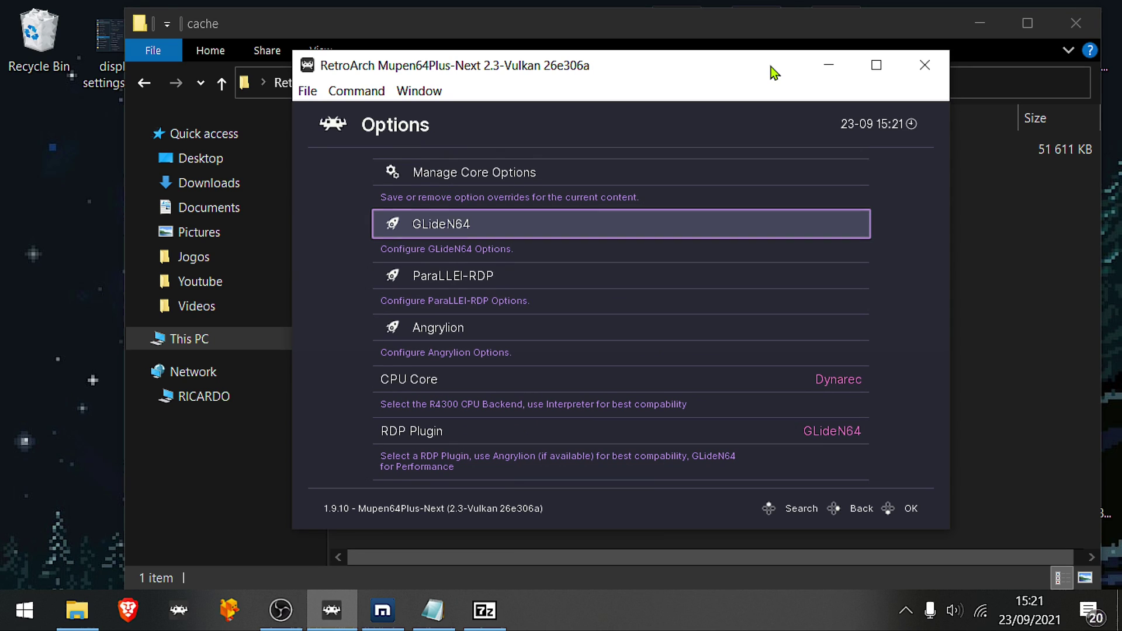
Turn on Use High-Res textures in the GLideN64 options and return to the core options list
key("Return")
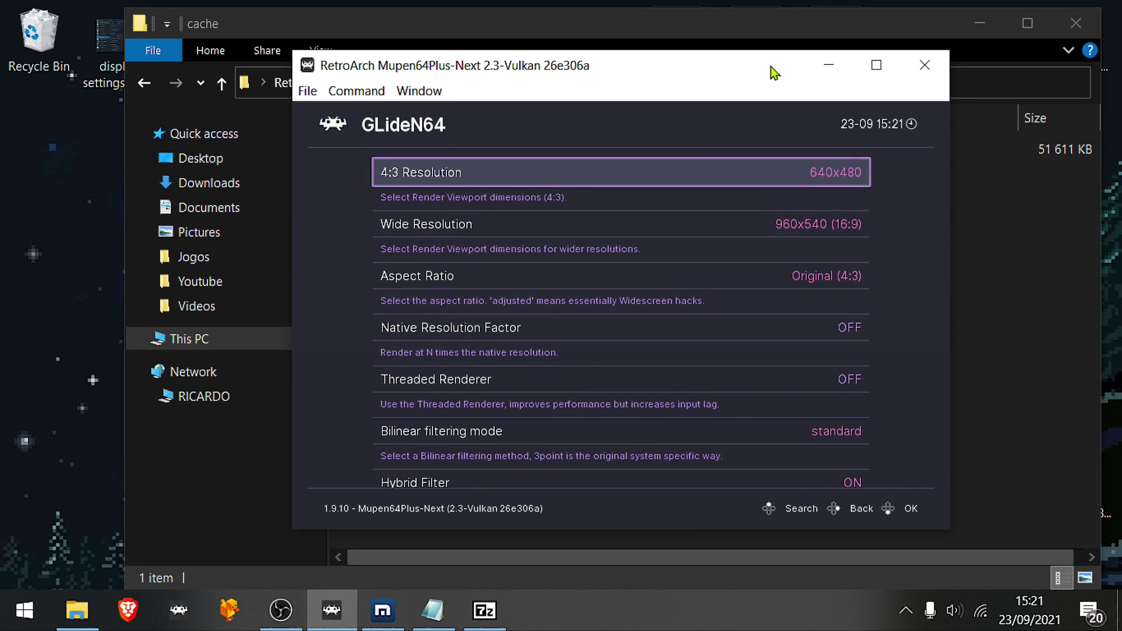
key("Down")
key("Down")
key("Down")
key("Down")
key("Down")
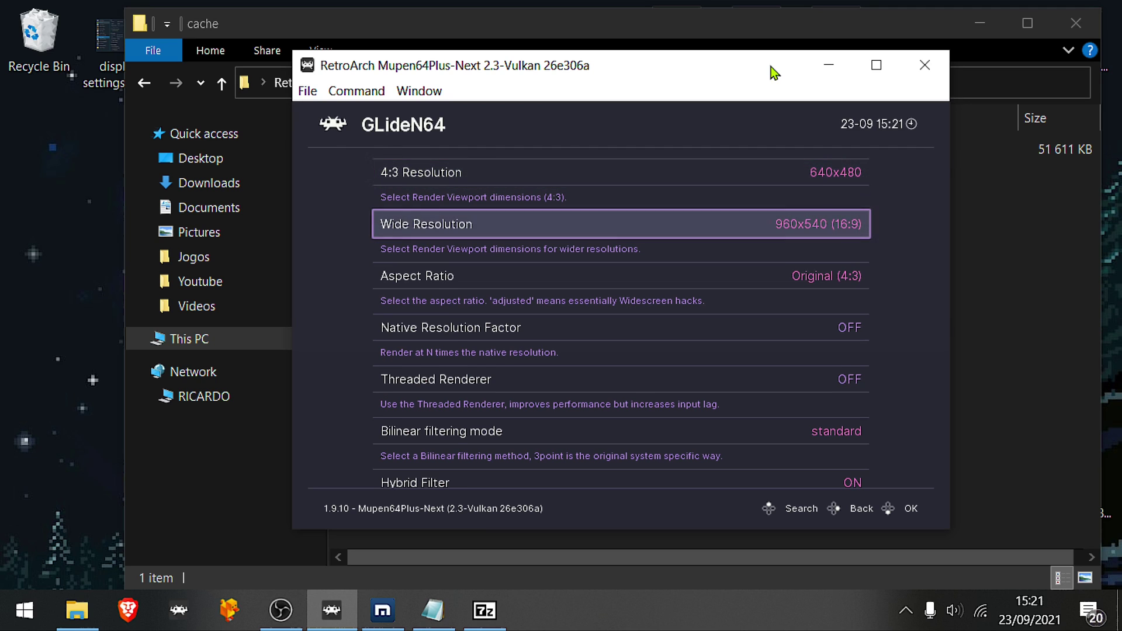
key("Down")
key("Down")
key("Down")
key("Down")
key("Down")
key("Down")
key("Down")
key("Down")
key("Down")
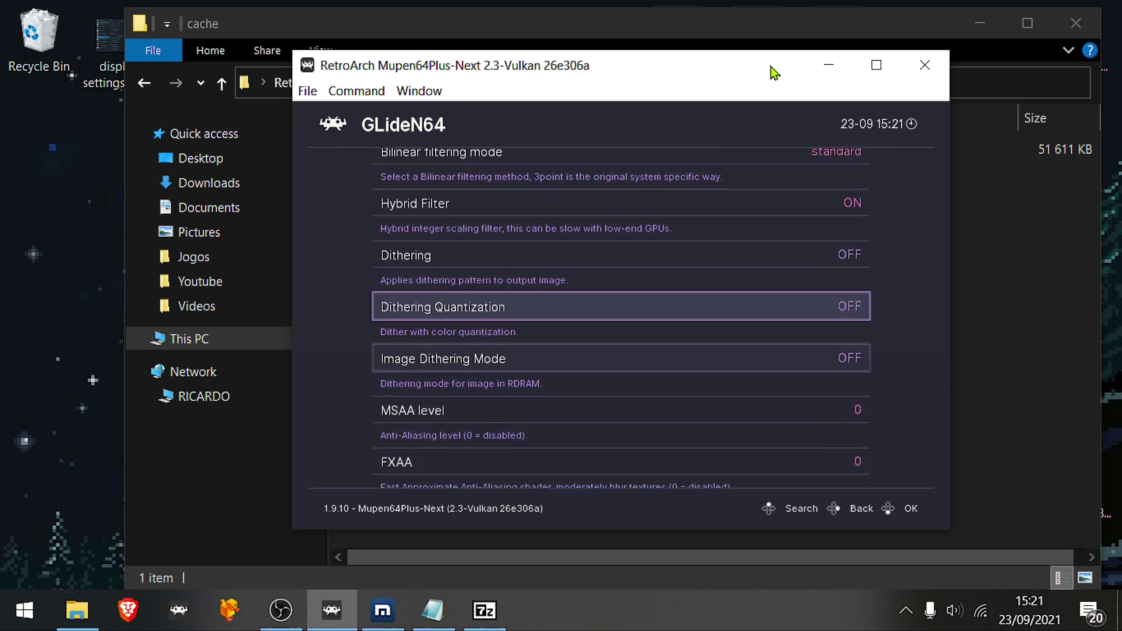
key("Down")
key("Down")
key("Down")
key("Down")
key("Down")
key("Down")
key("Down")
key("Down")
key("Down")
key("Down")
key("Down")
key("Down")
key("Down")
key("Down")
key("Down")
key("Down")
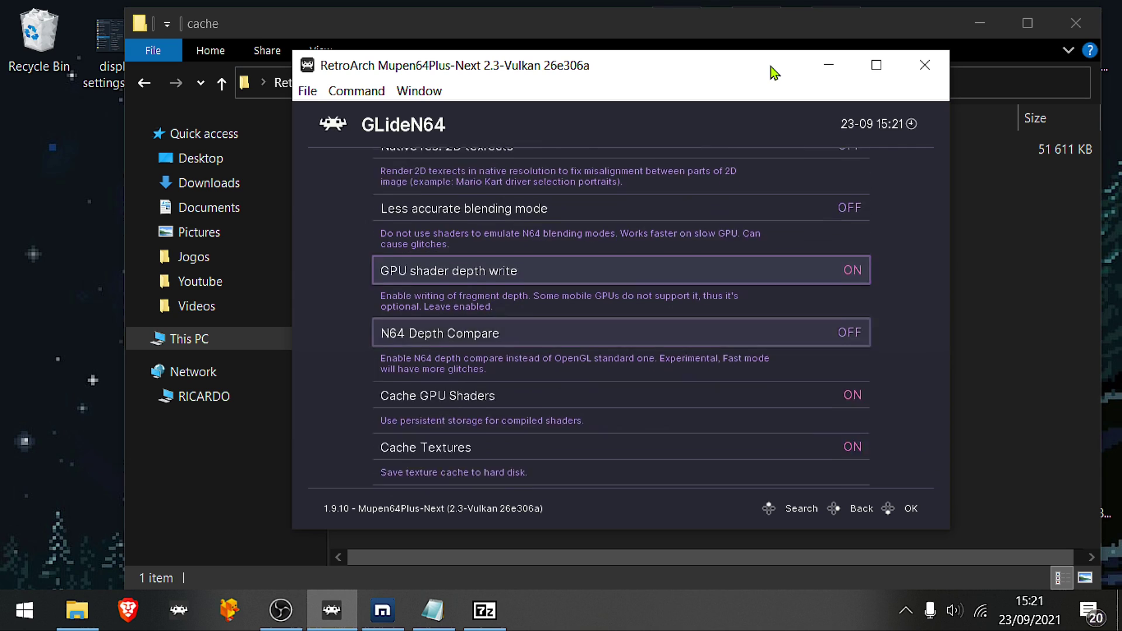
key("Down")
key("Down")
key("Down")
key("Down")
key("Down")
key("Down")
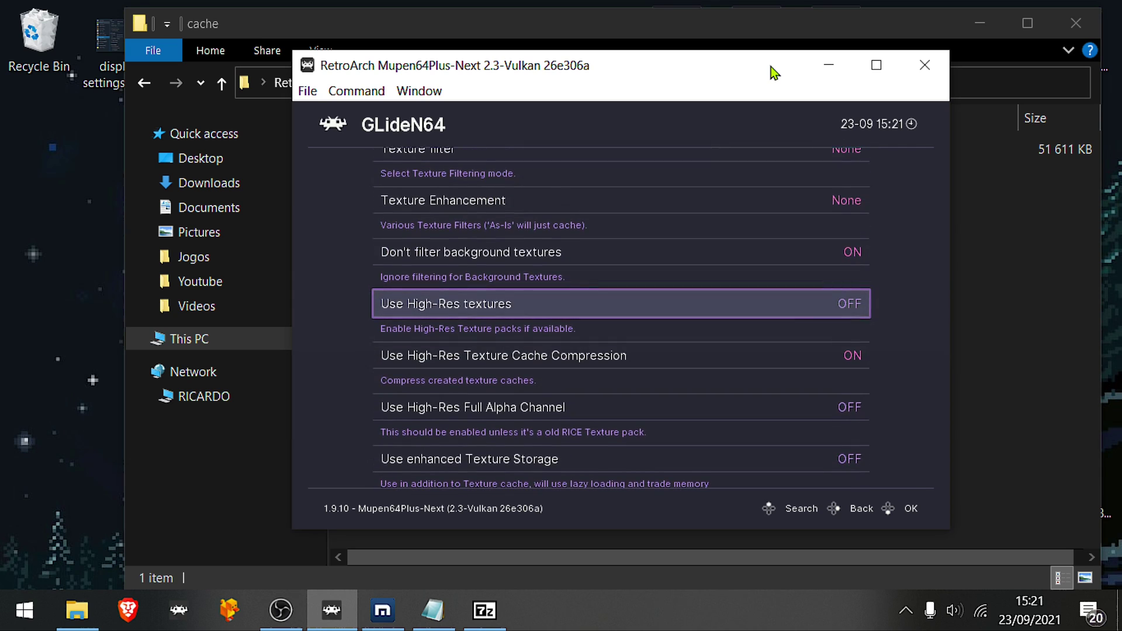
key("Down")
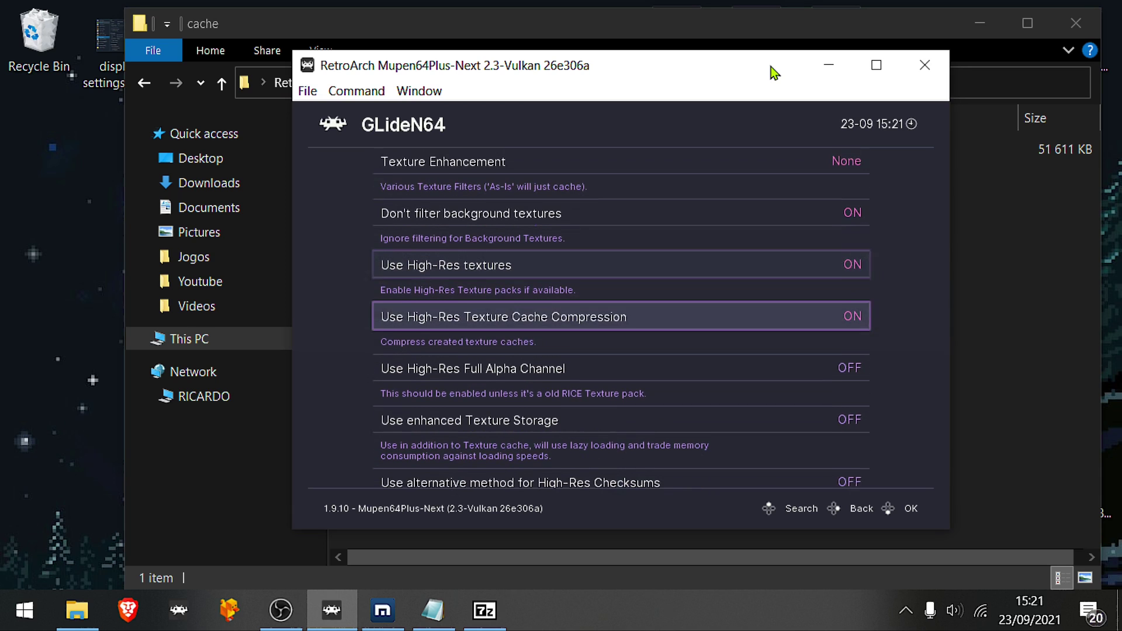
key("BackSpace")
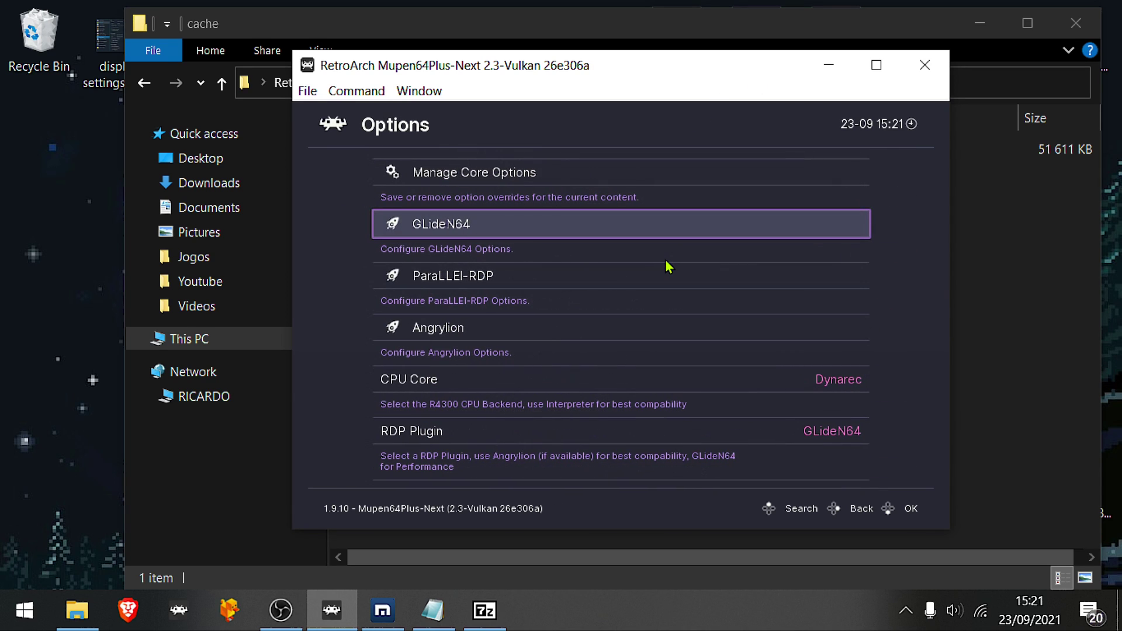
Return from the core options to the Quick Menu and close the running game content
key("BackSpace")
key("Up")
key("Up")
key("Up")
key("Up")
key("Up")
key("Up")
key("Up")
key("Up")
key("Up")
key("Up")
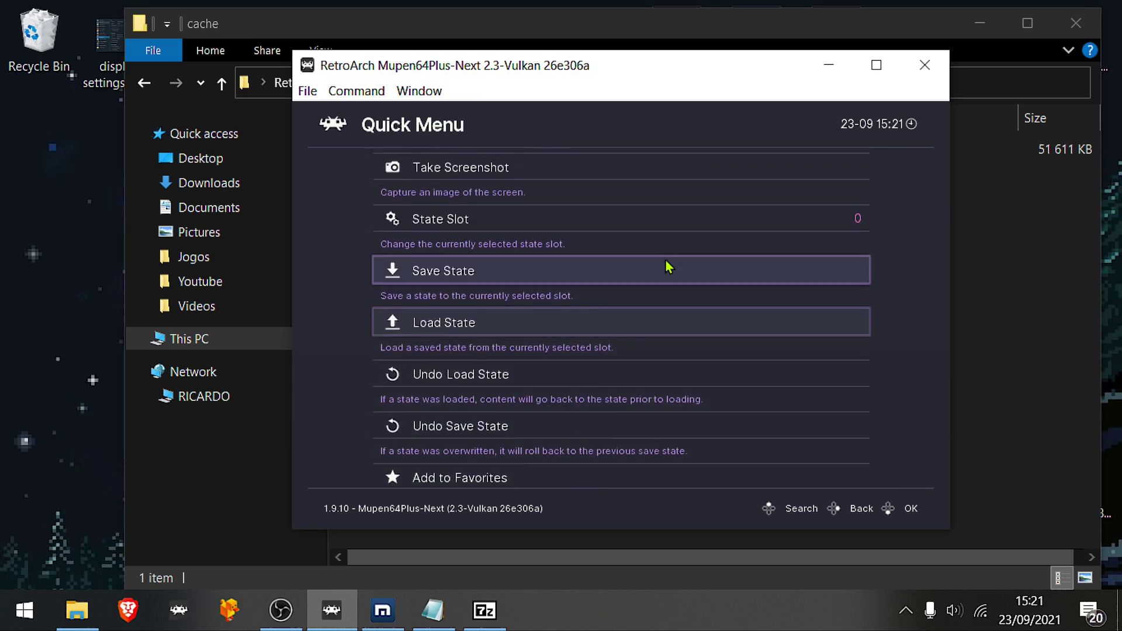
key("Return")
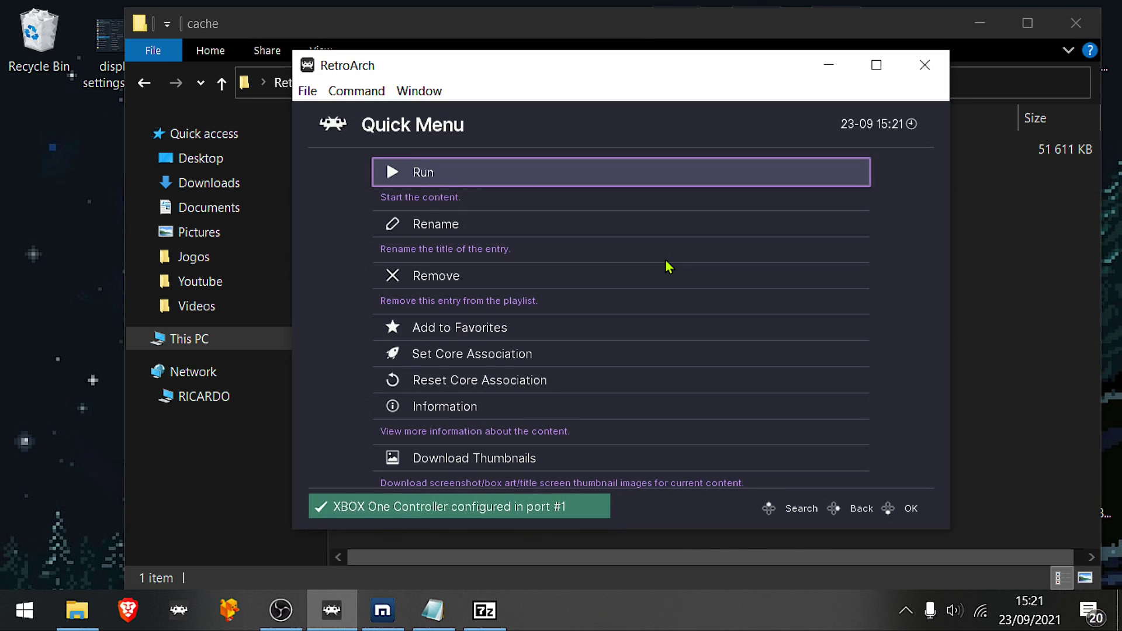
Run Majora's Mask again and fast-forward through its intro past the title screen
key("Return")
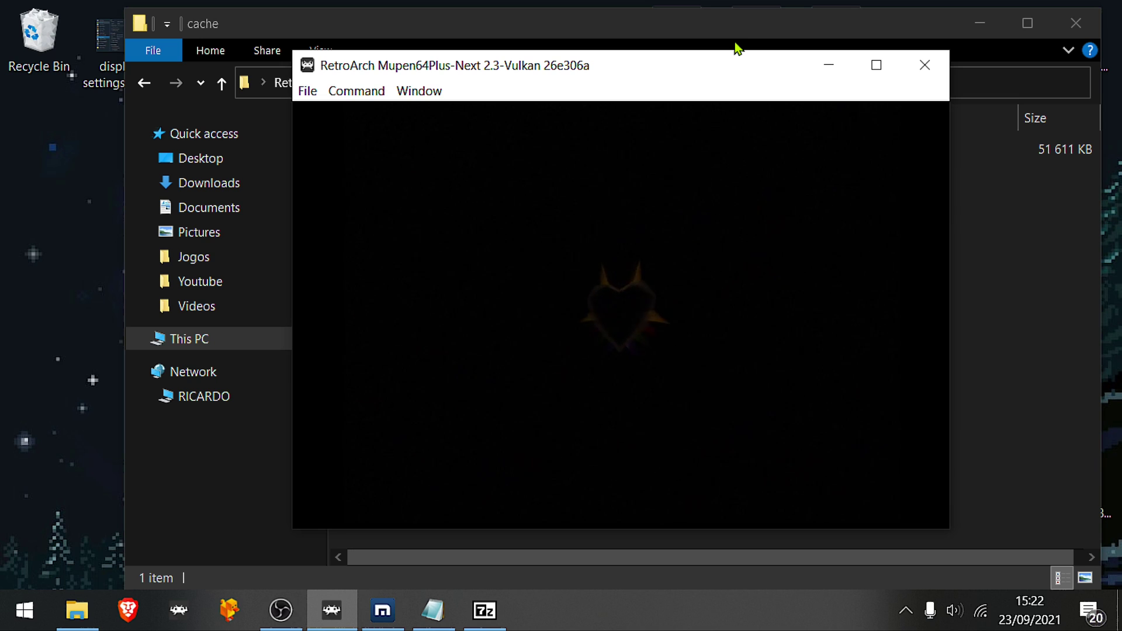
key("space")
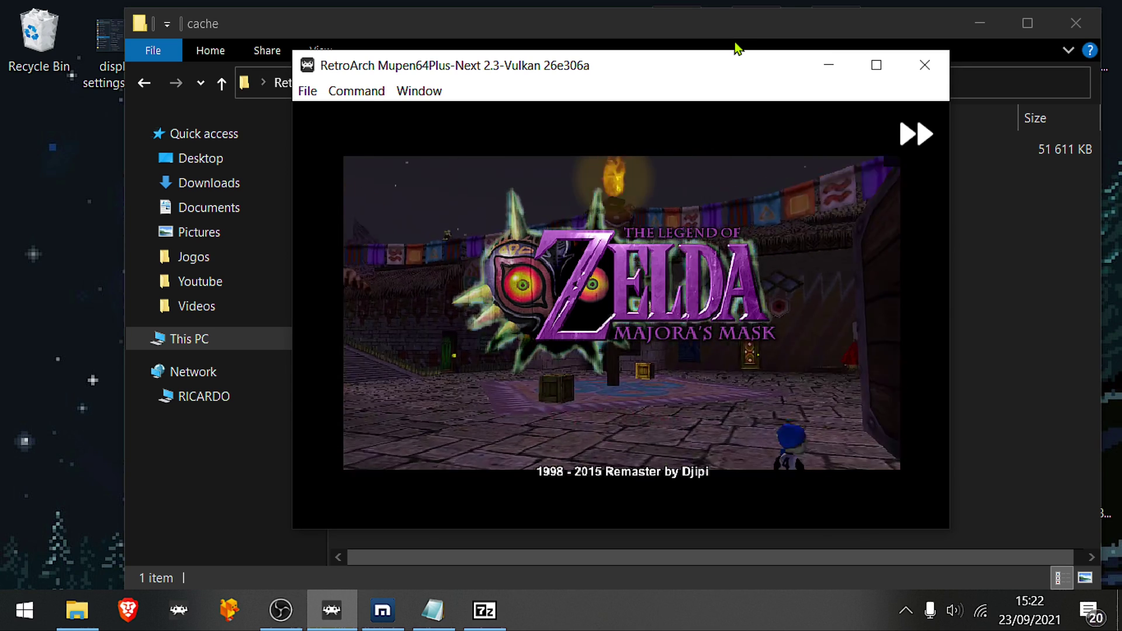
key("Return")
key("Return")
key("Return")
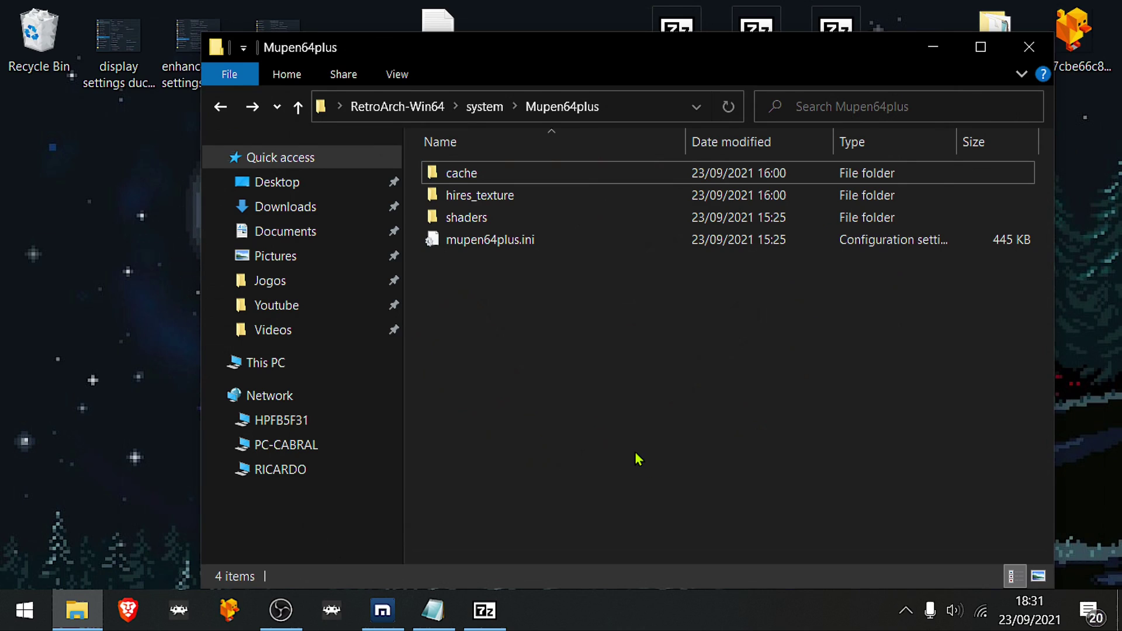
Copy the SUPER MARIO 64 folder from the super_mario_64-Risios.zip archive into hires_texture and check the copied folder's contents
double_click(508, 201)
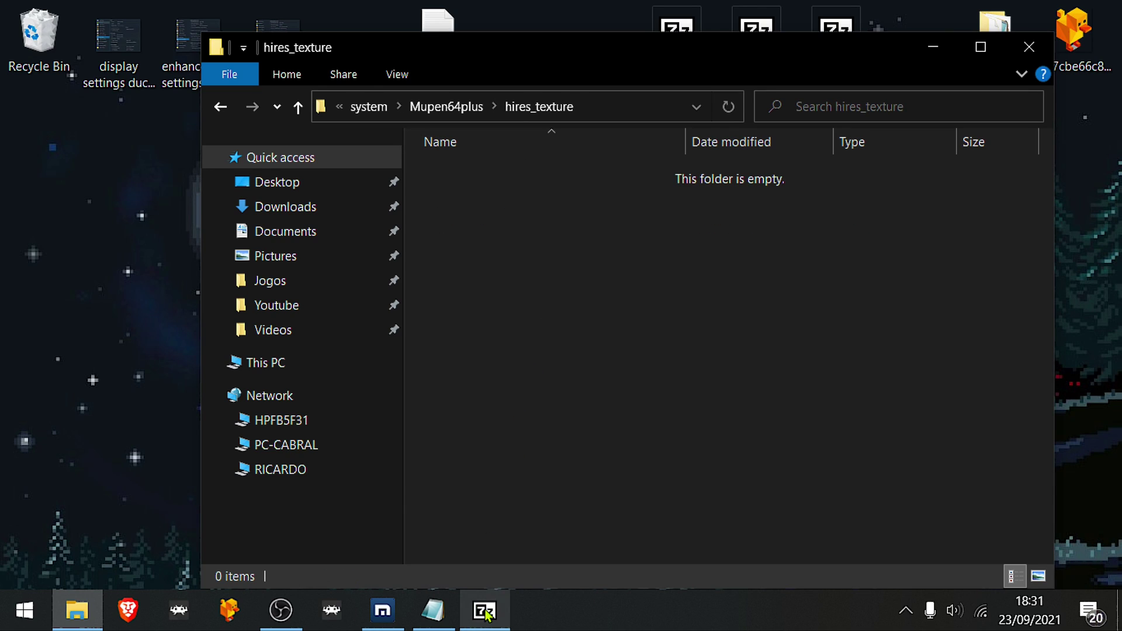
left_click(484, 610)
left_click_drag(592, 20, 370, 60)
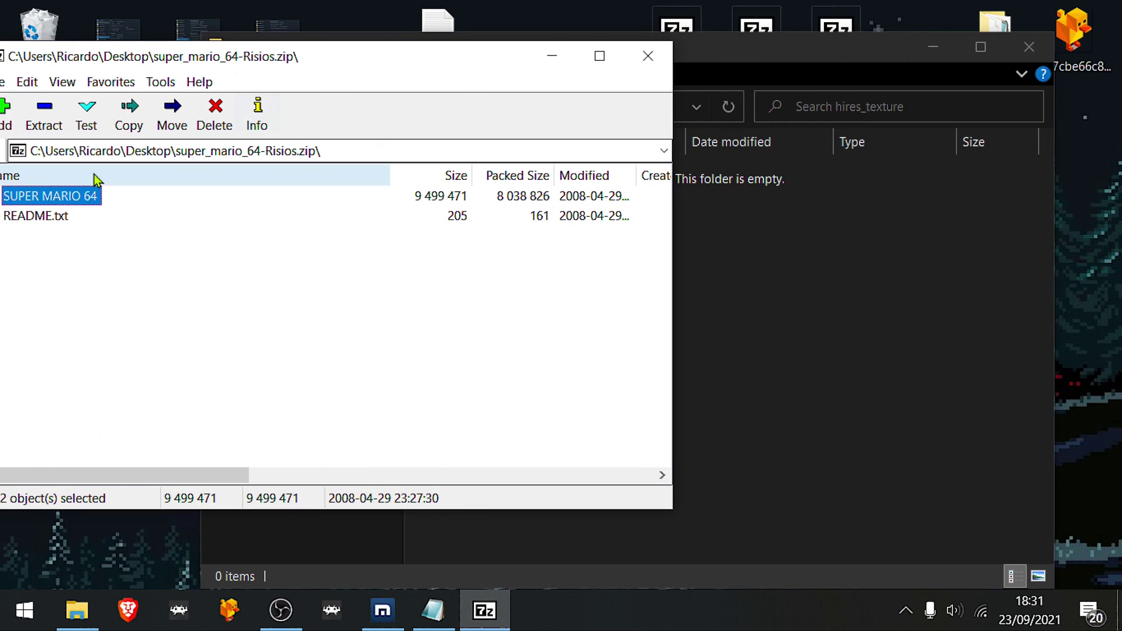
left_click_drag(47, 202, 910, 334)
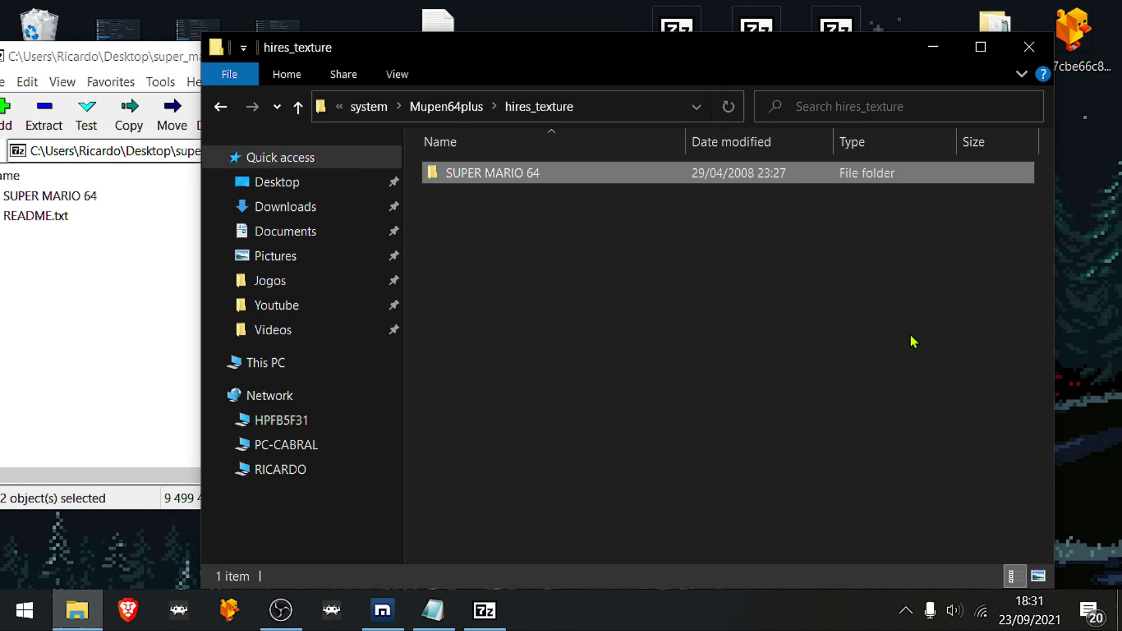
double_click(518, 171)
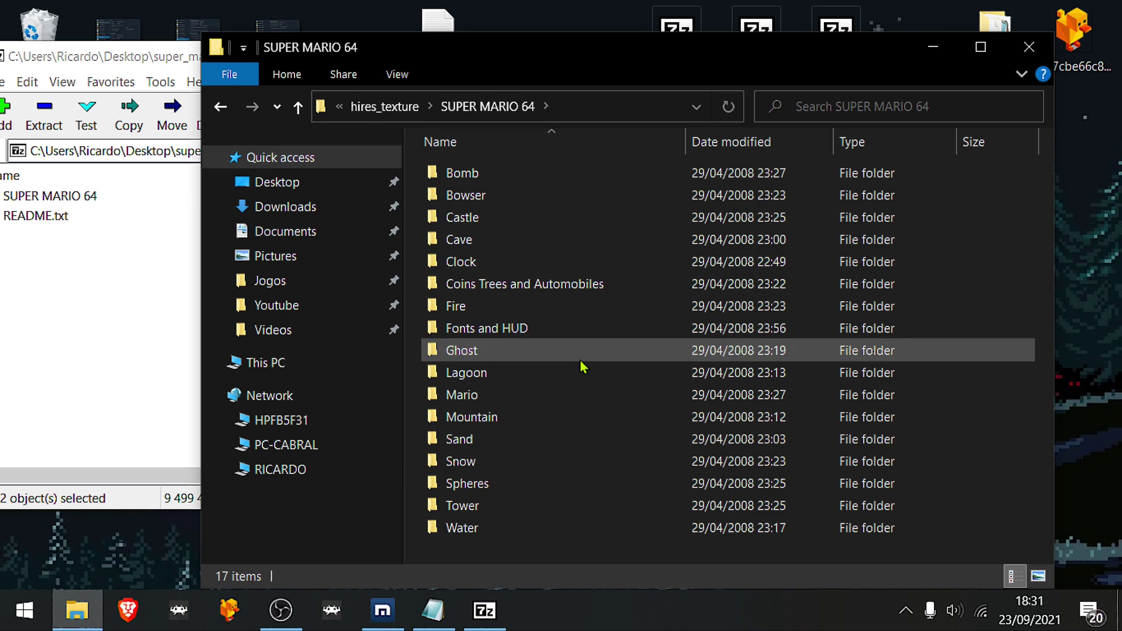
key("alt+Left")
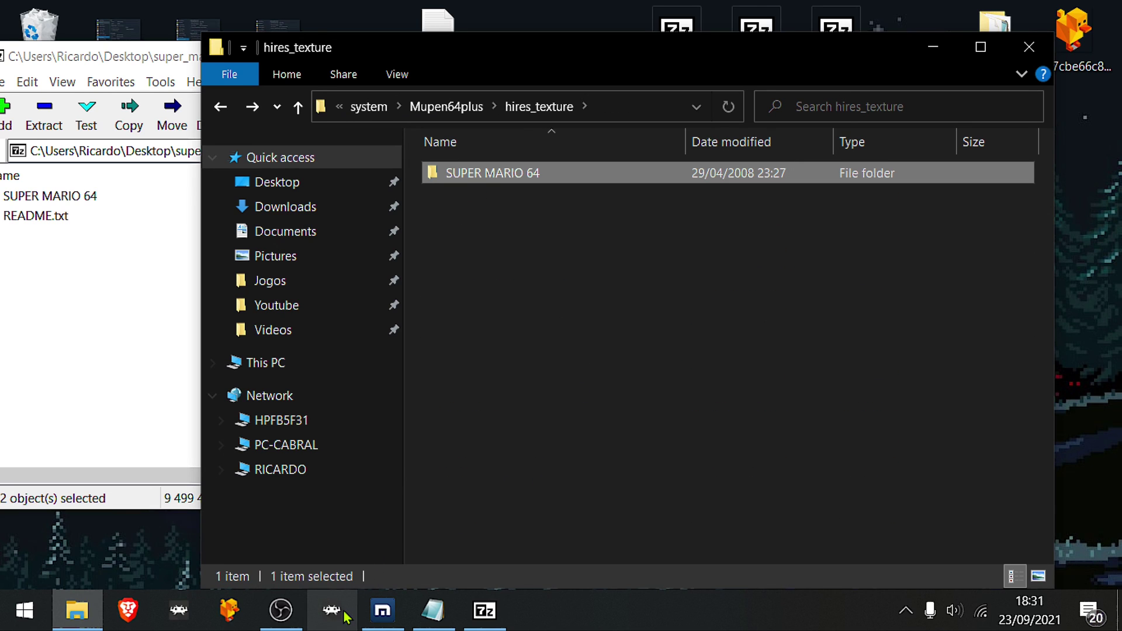
Switch to RetroArch and run the first game in the history list
left_click(332, 610)
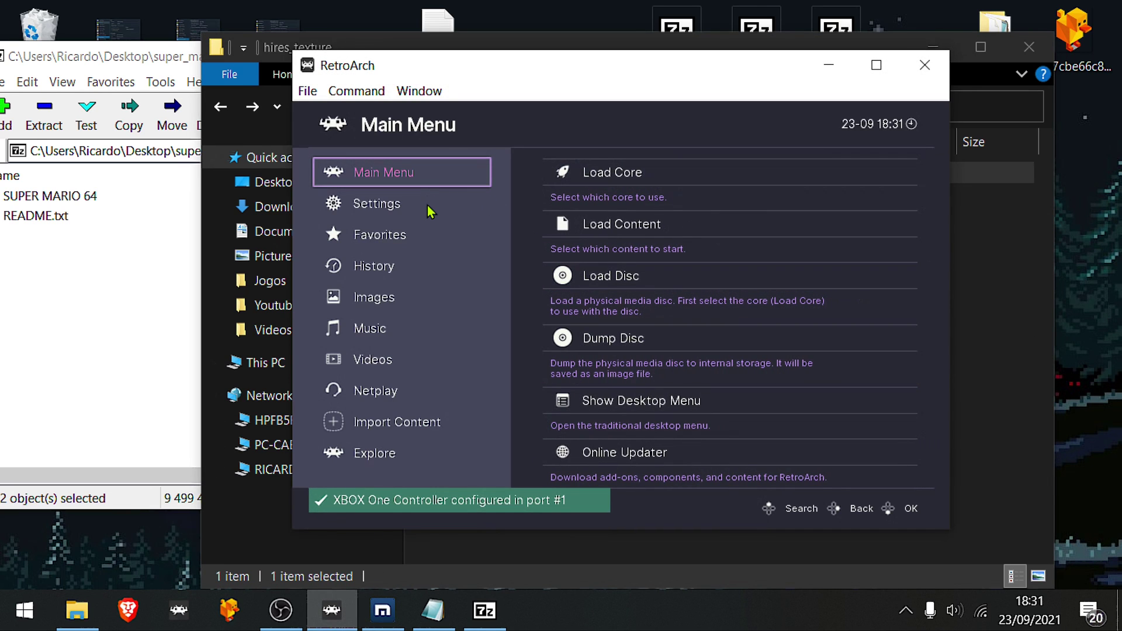
left_click(426, 205)
key("Down")
key("Down")
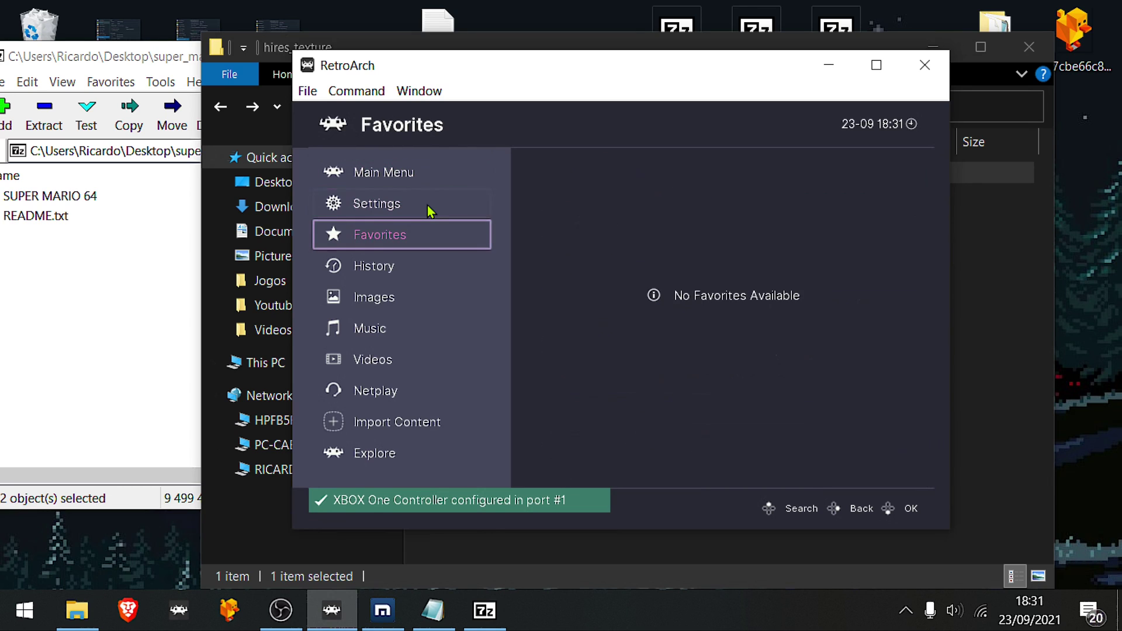
key("Right")
left_click(567, 172)
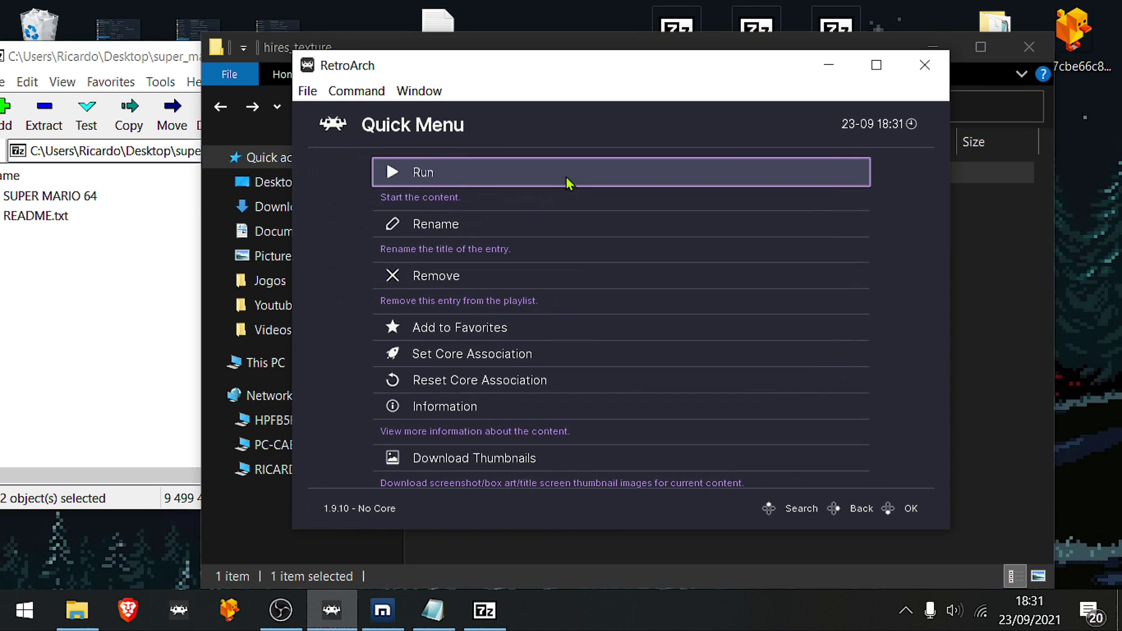
left_click(567, 173)
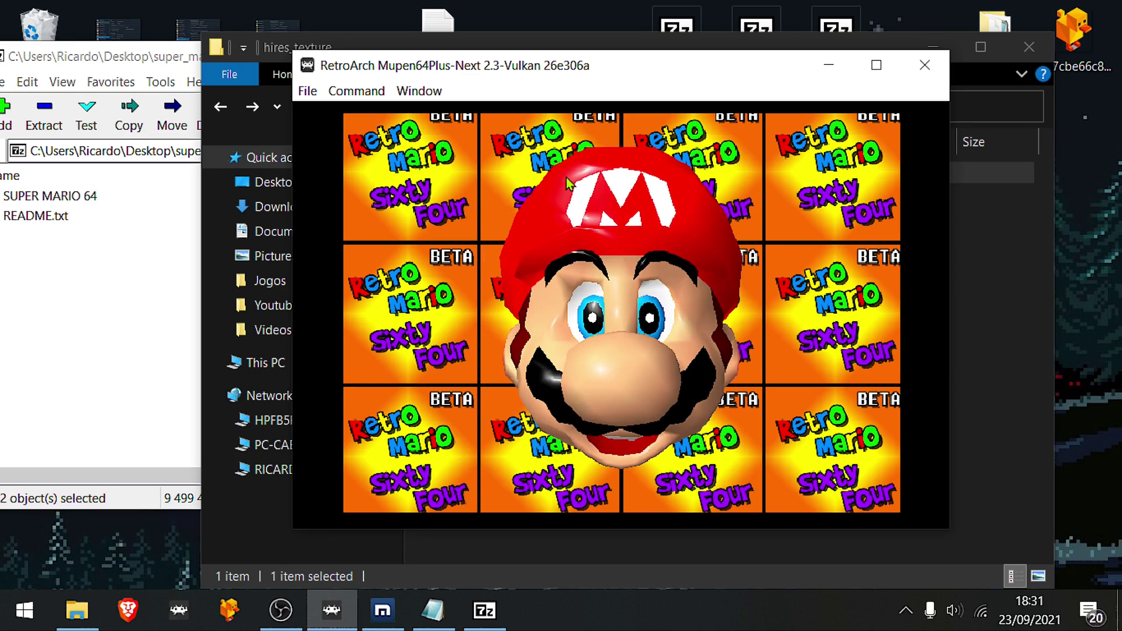
Switch to File Explorer and open the cache folder inside Mupen64plus to check its texture cache files
left_click(982, 369)
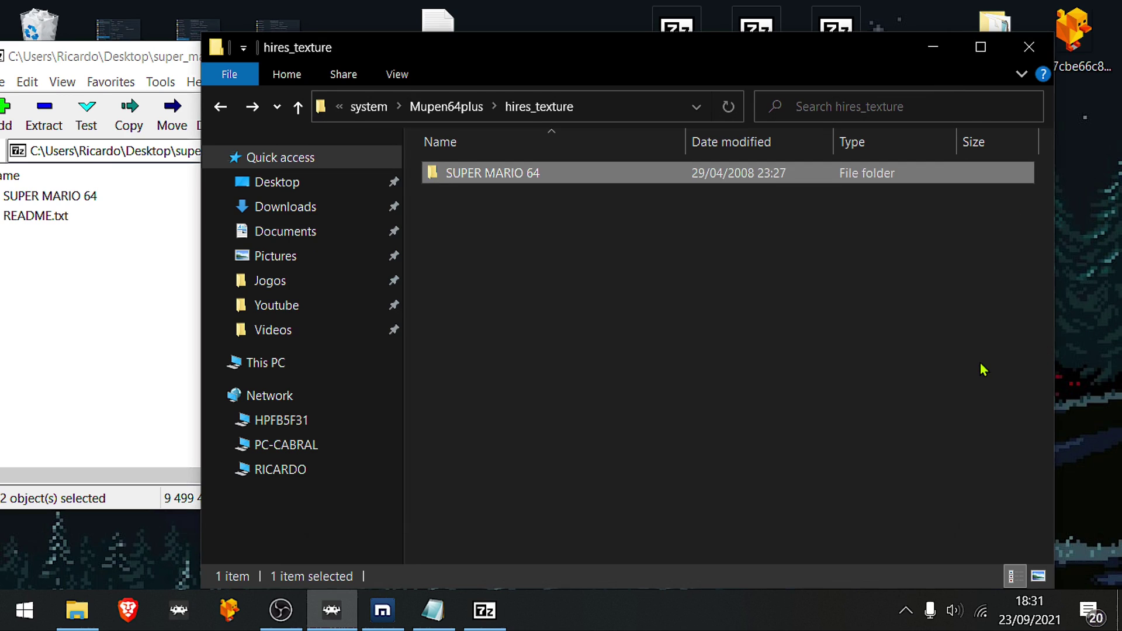
key("alt+Up")
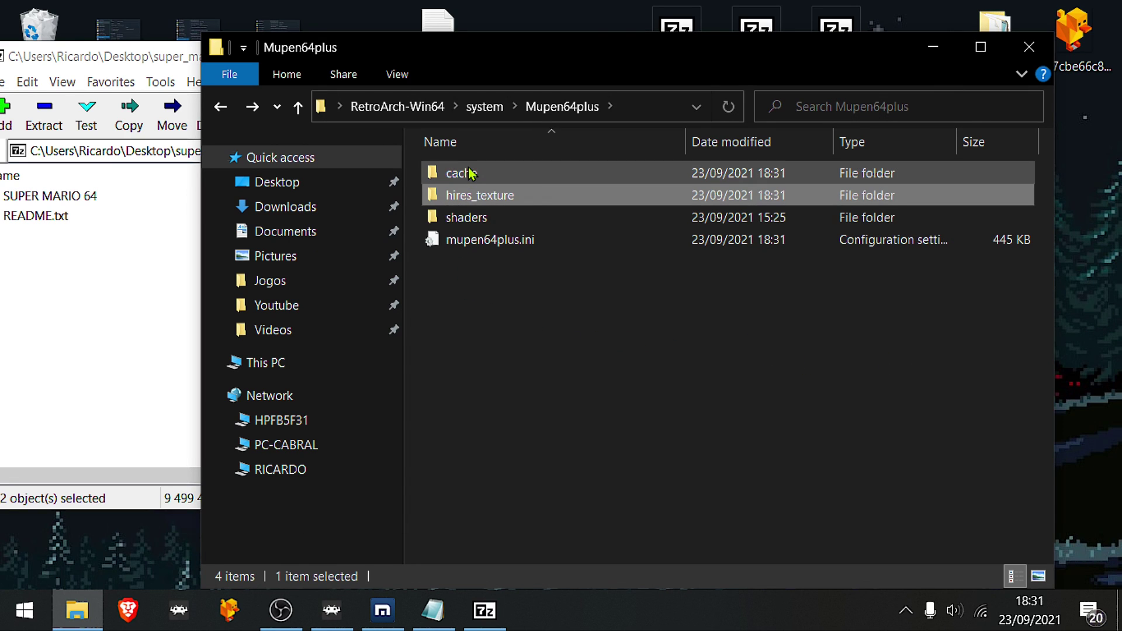
double_click(462, 173)
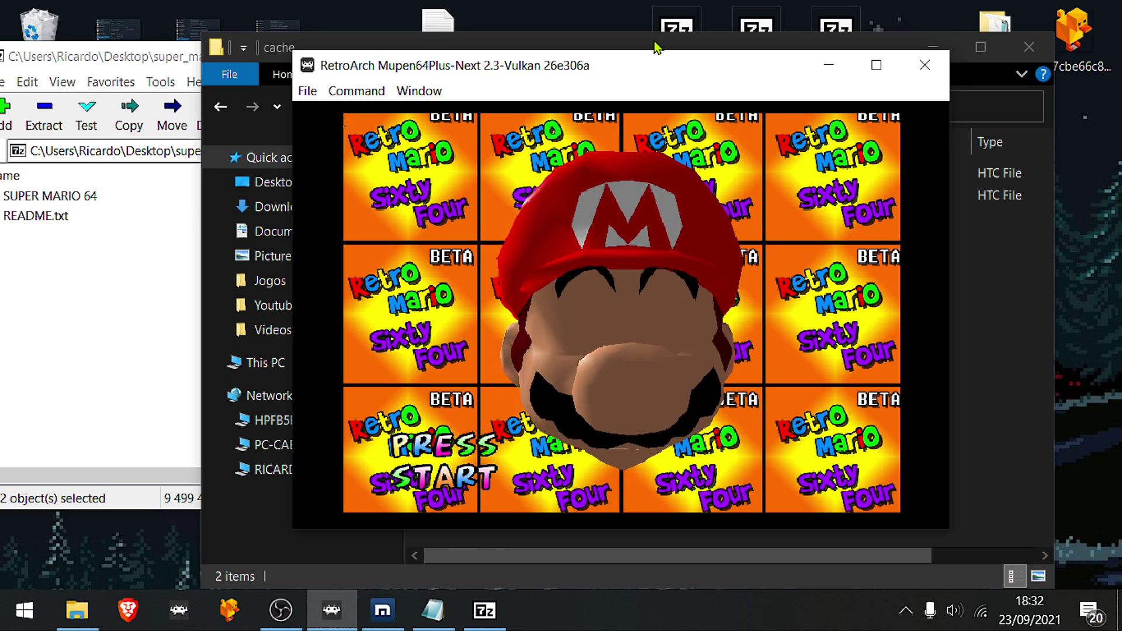
Bring up the Quick Menu of the running Mario game and open its core Options
key("F1")
key("Down")
key("Down")
key("Down")
key("Down")
key("Down")
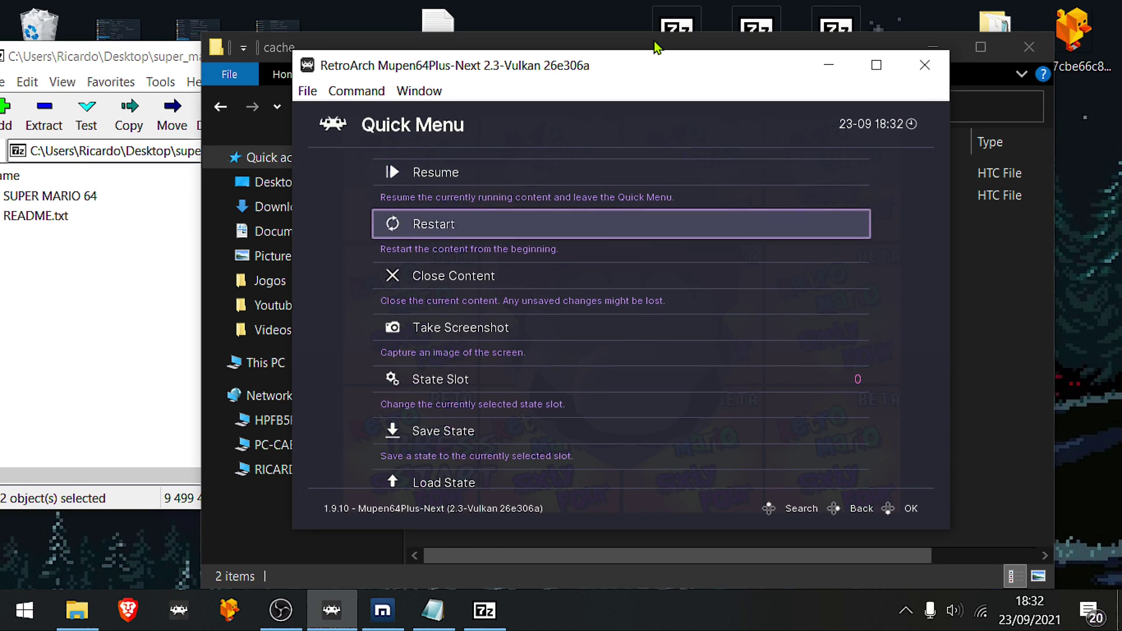
key("Down")
key("Down")
key("Down")
key("Down")
key("Down")
key("Down")
key("Down")
key("Return")
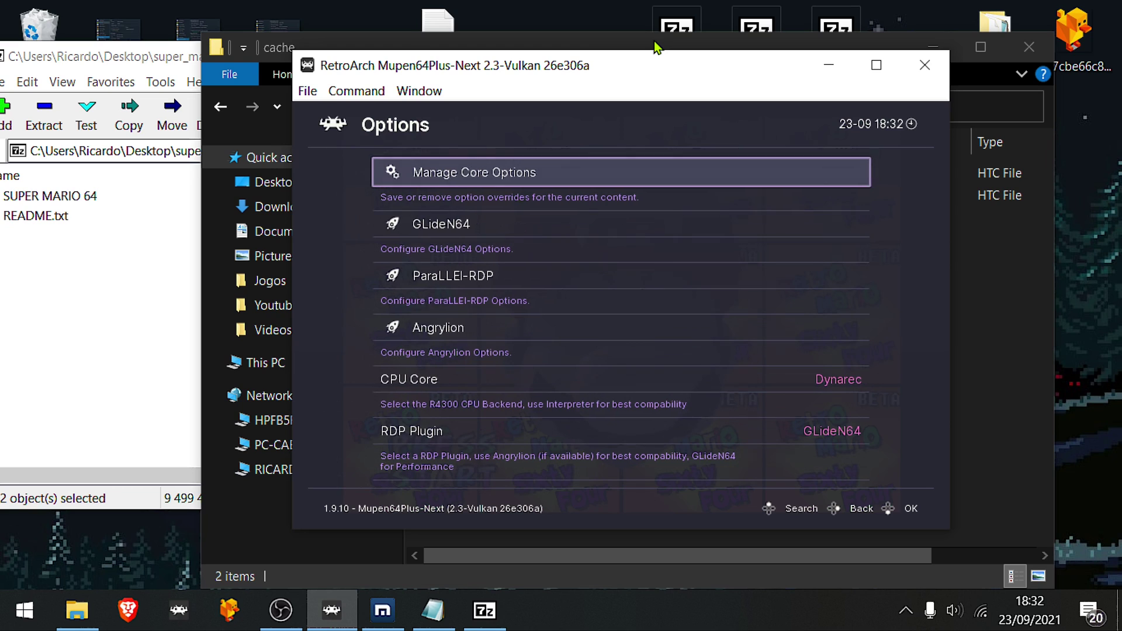
Look over the core options down to the selected RDP Plugin
key("Down")
key("Down")
key("Down")
key("Down")
key("Down")
key("Up")
key("Up")
key("Up")
key("Up")
key("Up")
Turn off Use High-Res Texture Cache Compression in the GLideN64 options and resume the game
key("Down")
key("Return")
key("Down")
key("Down")
key("Down")
key("Down")
key("Down")
key("Down")
key("Down")
key("Down")
key("Down")
key("Down")
key("Down")
key("Down")
key("Down")
key("Down")
key("Down")
key("Down")
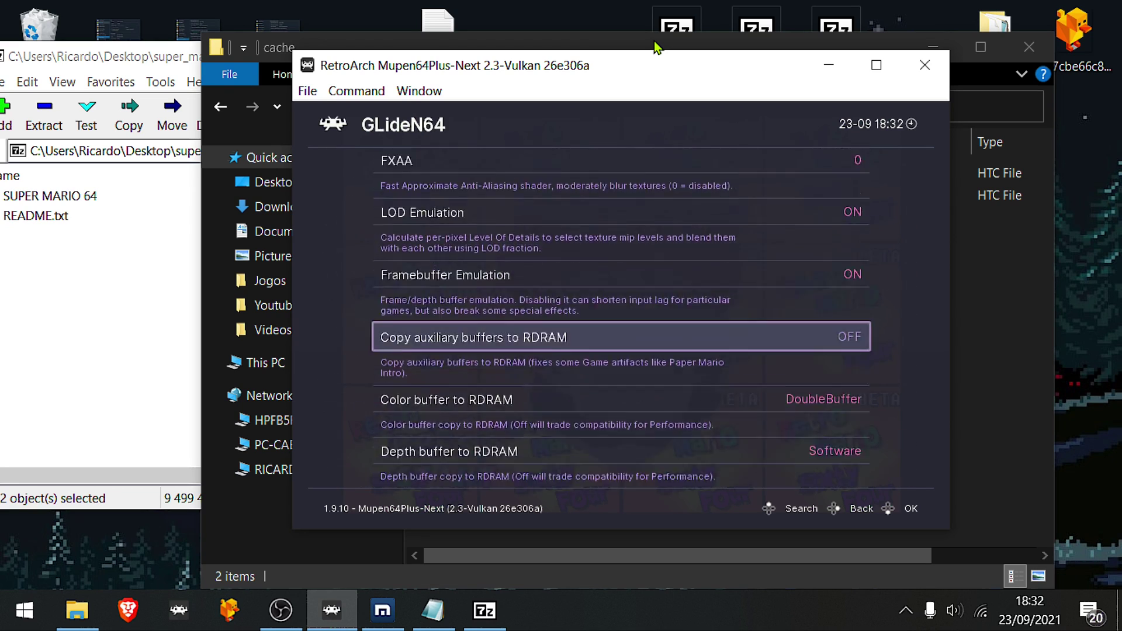
key("Down")
key("Down")
key("Down")
key("Down")
key("Down")
key("Down")
key("Down")
key("Down")
key("Down")
key("Down")
key("Down")
key("Down")
key("Down")
key("Down")
key("Down")
key("Down")
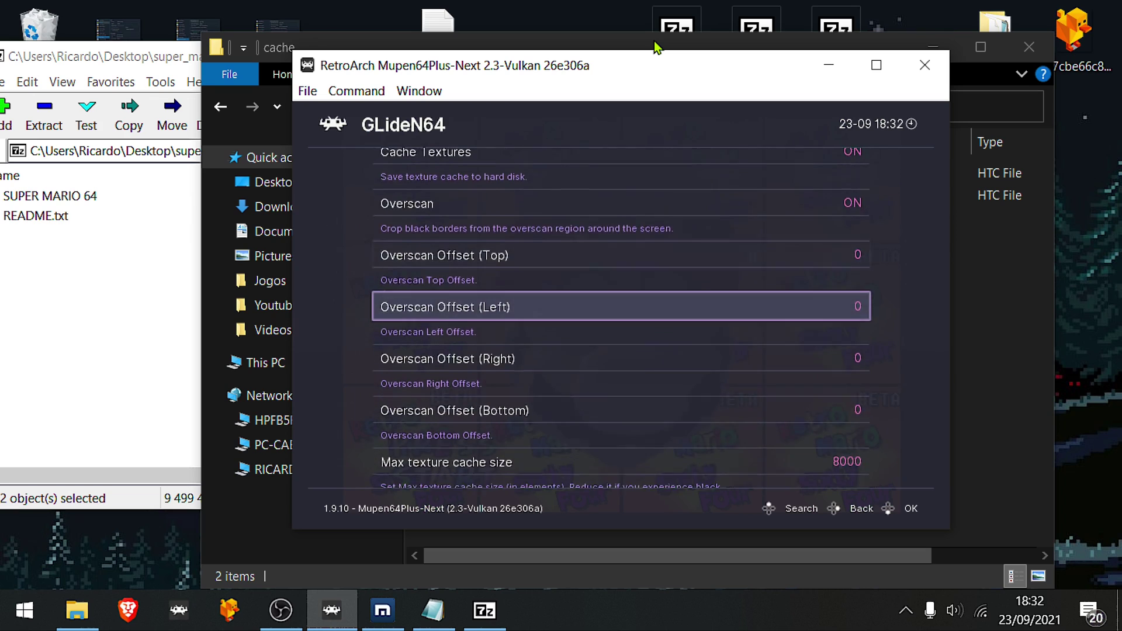
key("Down")
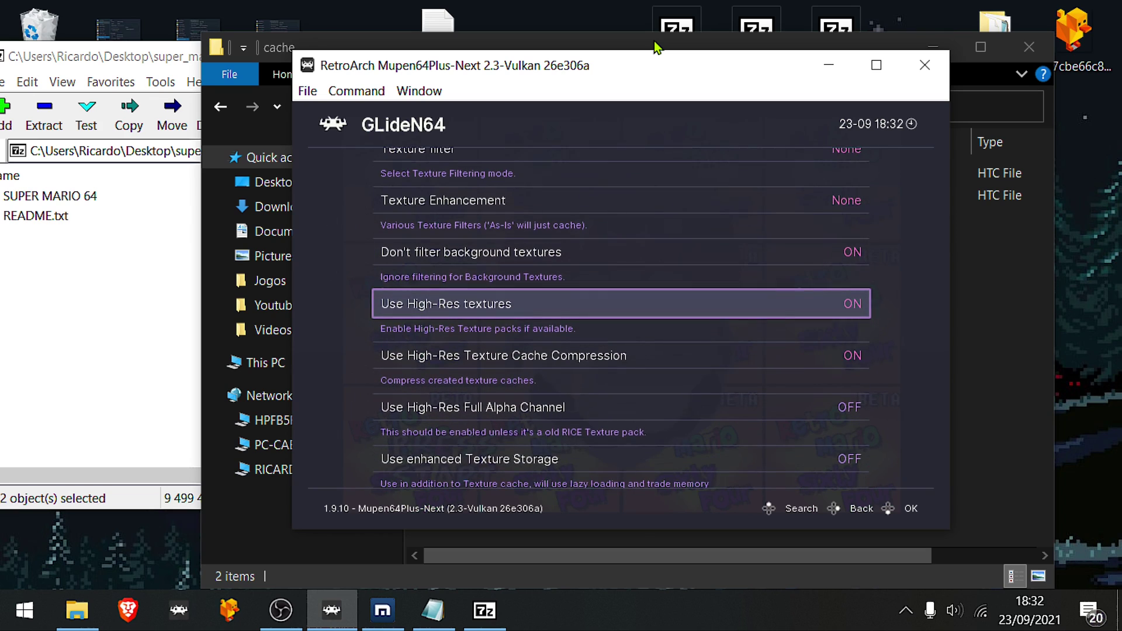
key("Down")
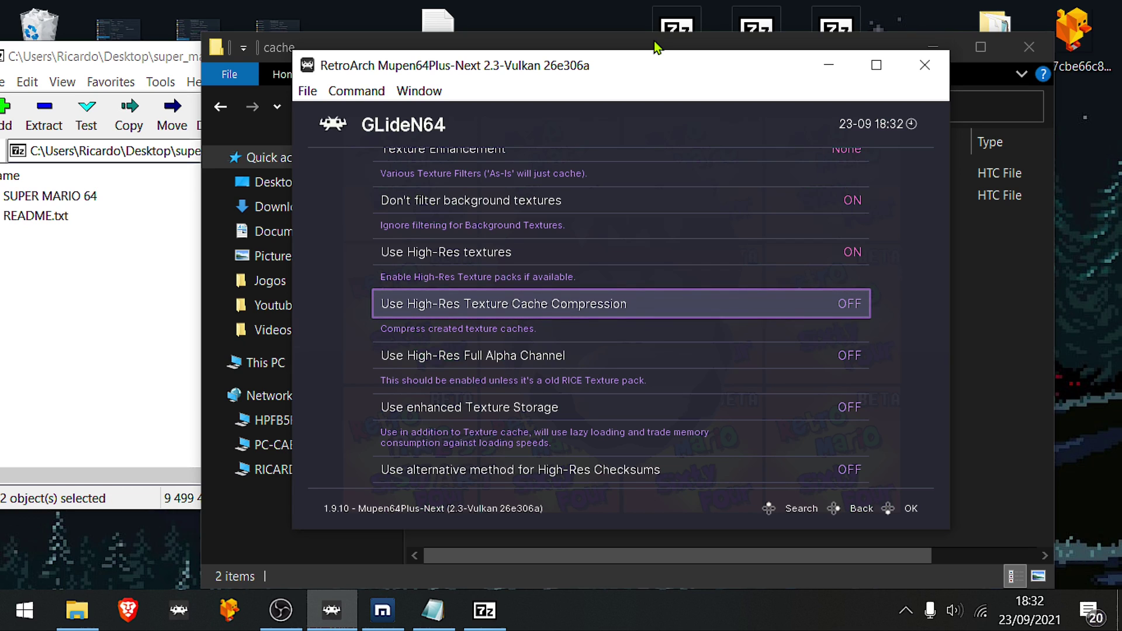
key("F1")
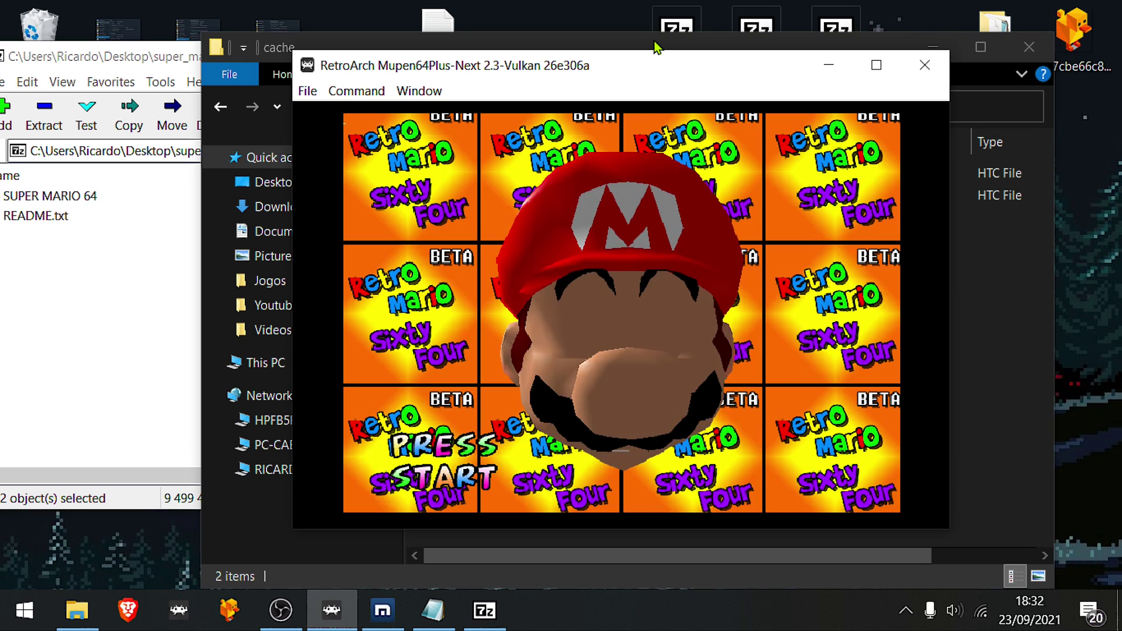